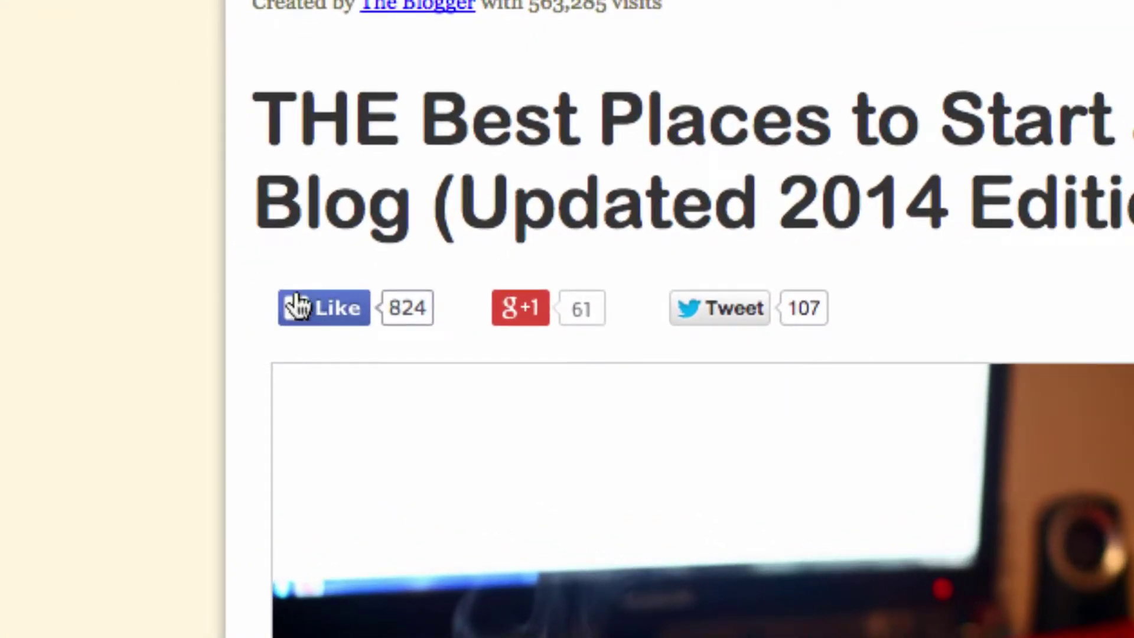
- Like and then unlike the example article, returning its Like count to 824
click(299, 310)
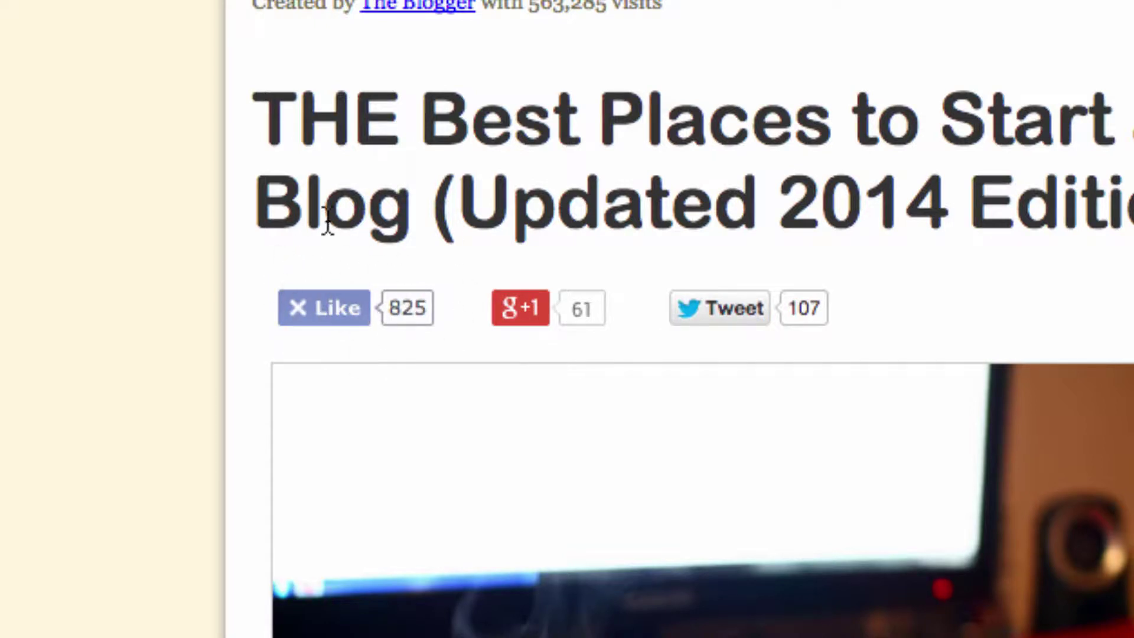
click(297, 311)
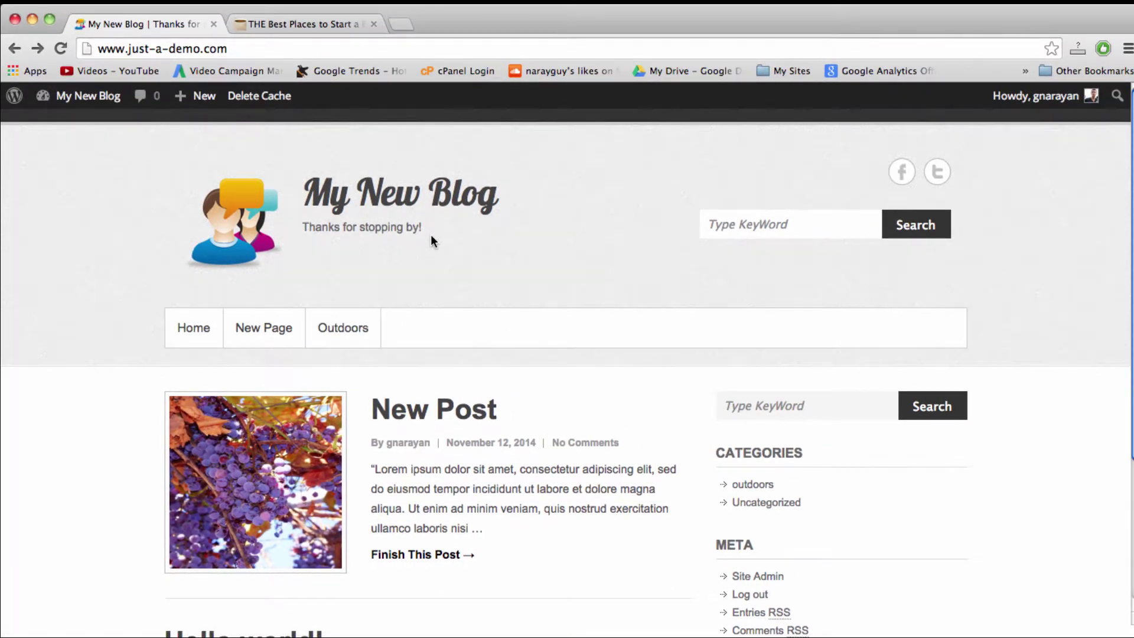
- From the My New Blog dashboard, go to Plugins > Add New
click(84, 101)
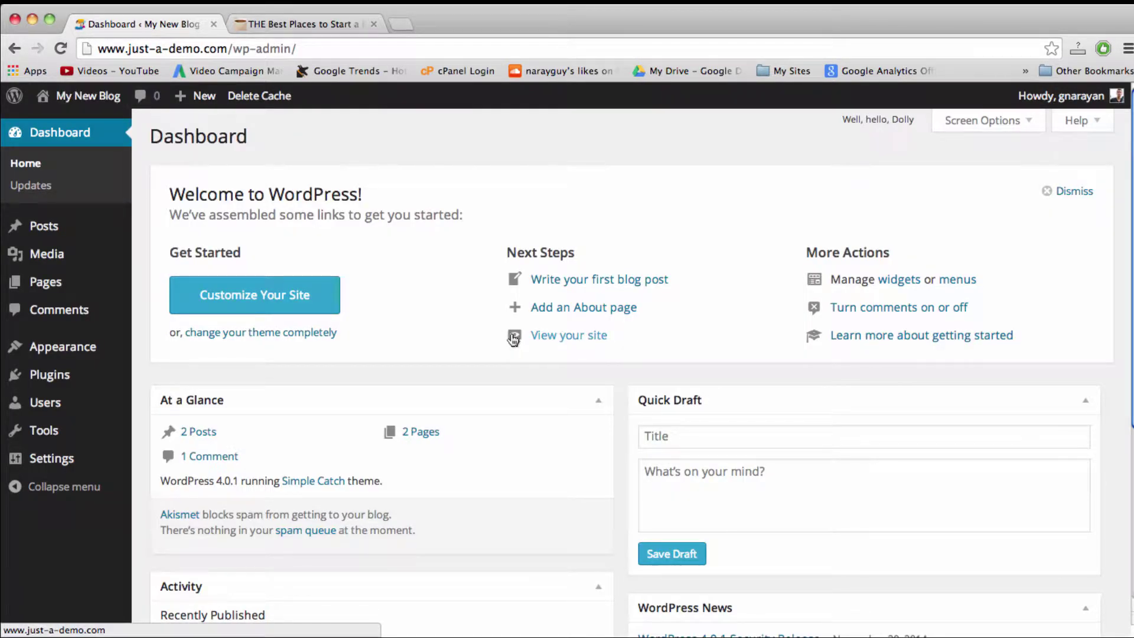
mouse_move(56, 353)
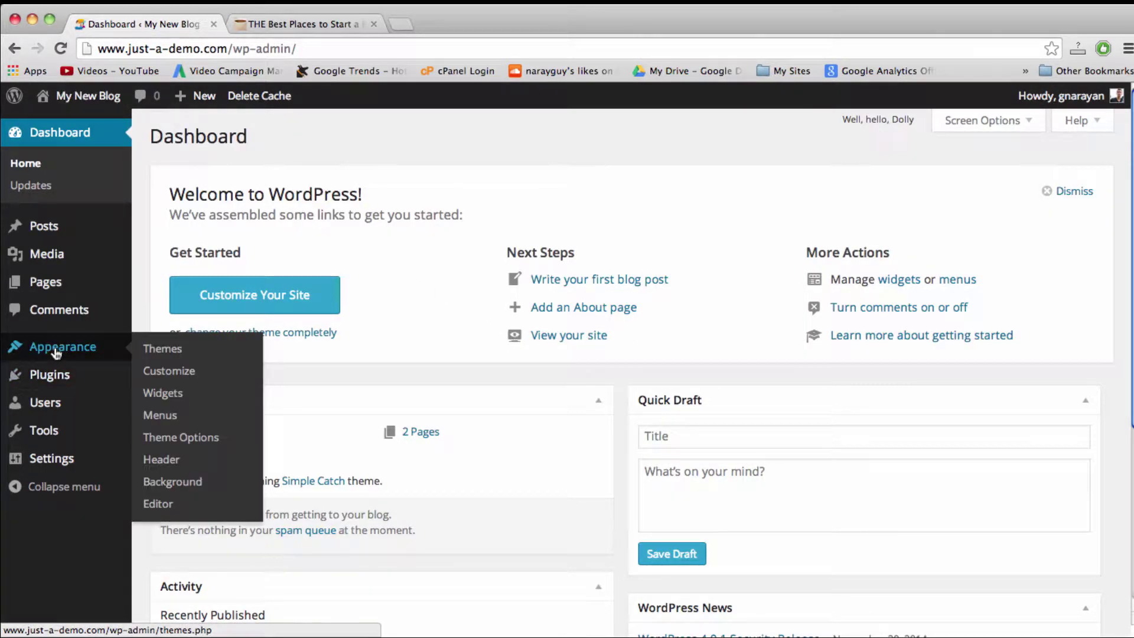
mouse_move(57, 381)
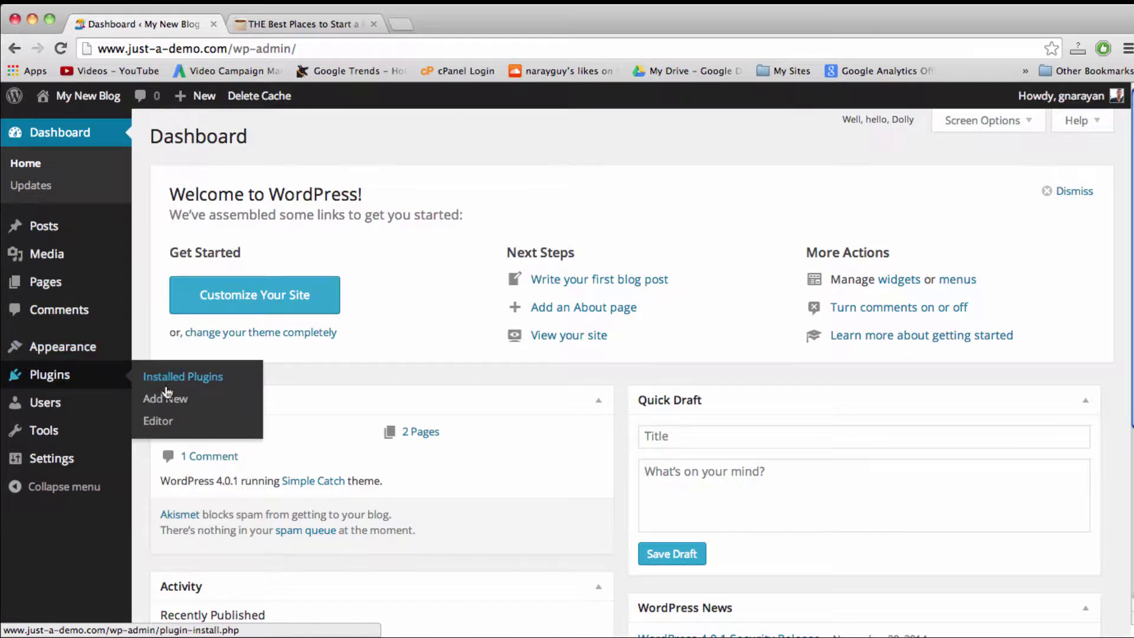
click(168, 401)
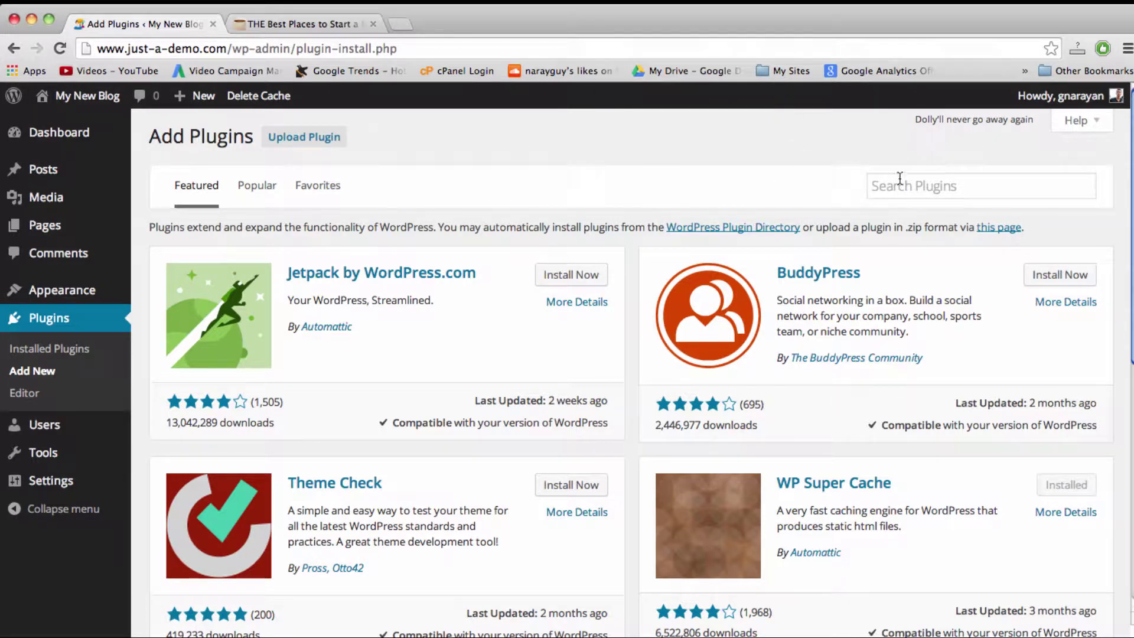
- Search the plugin directory for 'twitter facebook social'
click(889, 192)
text(twi)
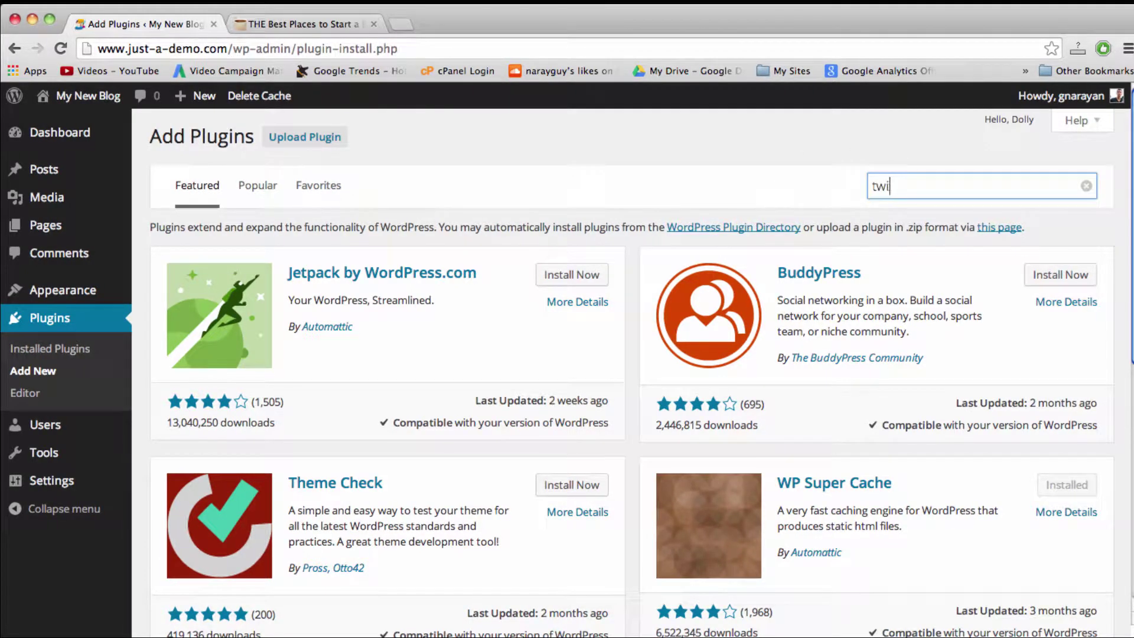
text(tter facebook social)
key(Return)
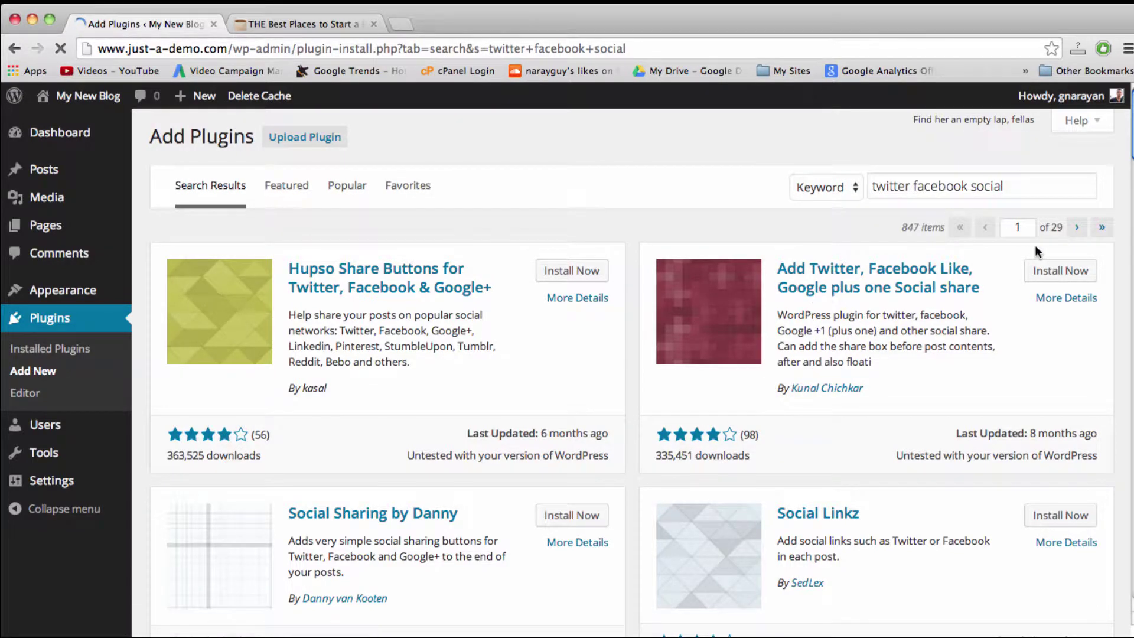
- Install and activate the Twitter Facebook Social Share plugin from the second search result
click(1061, 270)
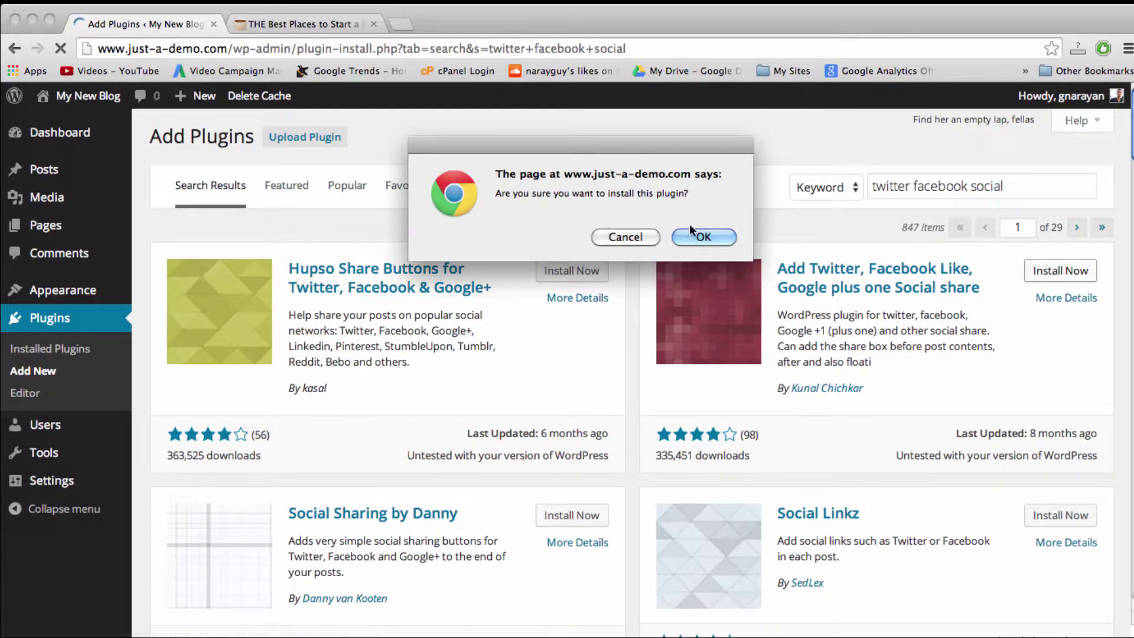
click(703, 236)
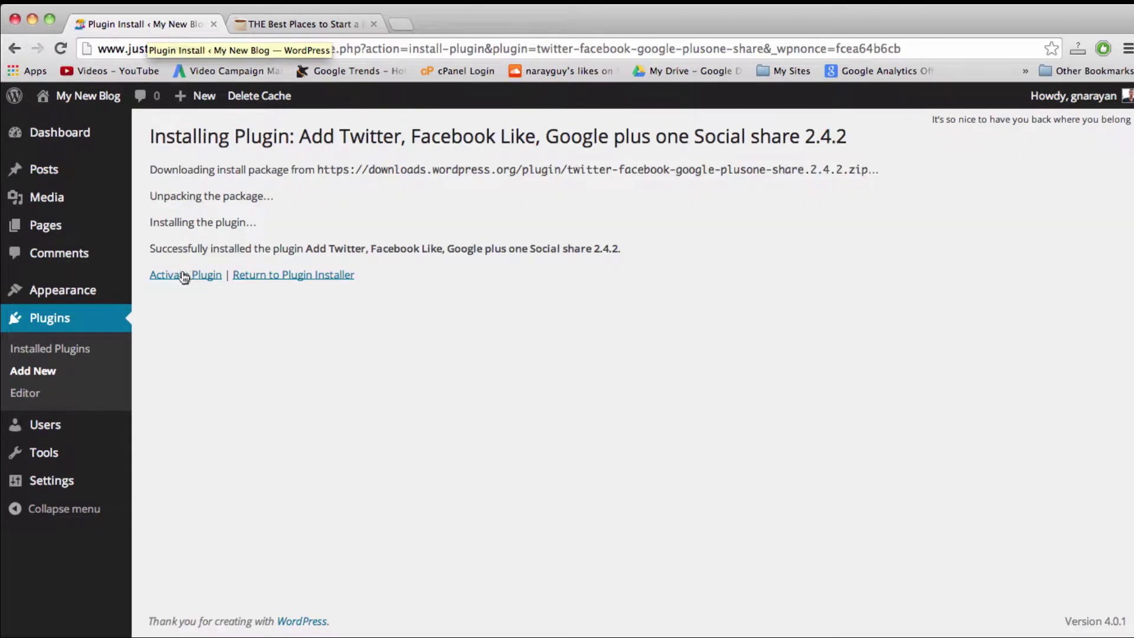
click(185, 277)
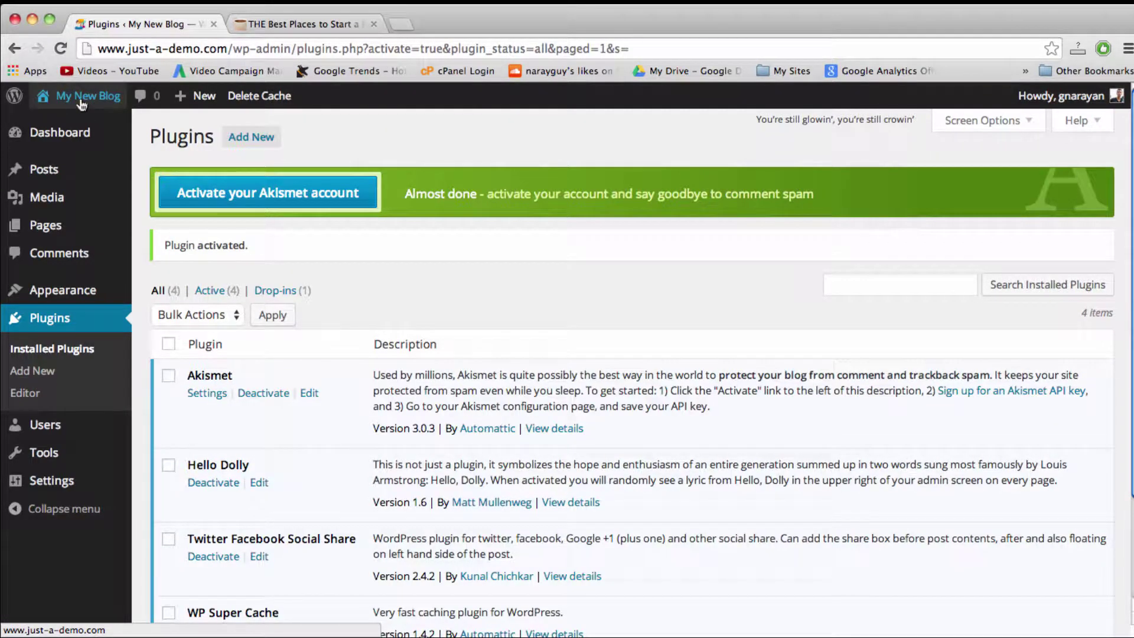
- Open the blog in a new tab to check the share buttons, then return to Plugins
right_click(82, 104)
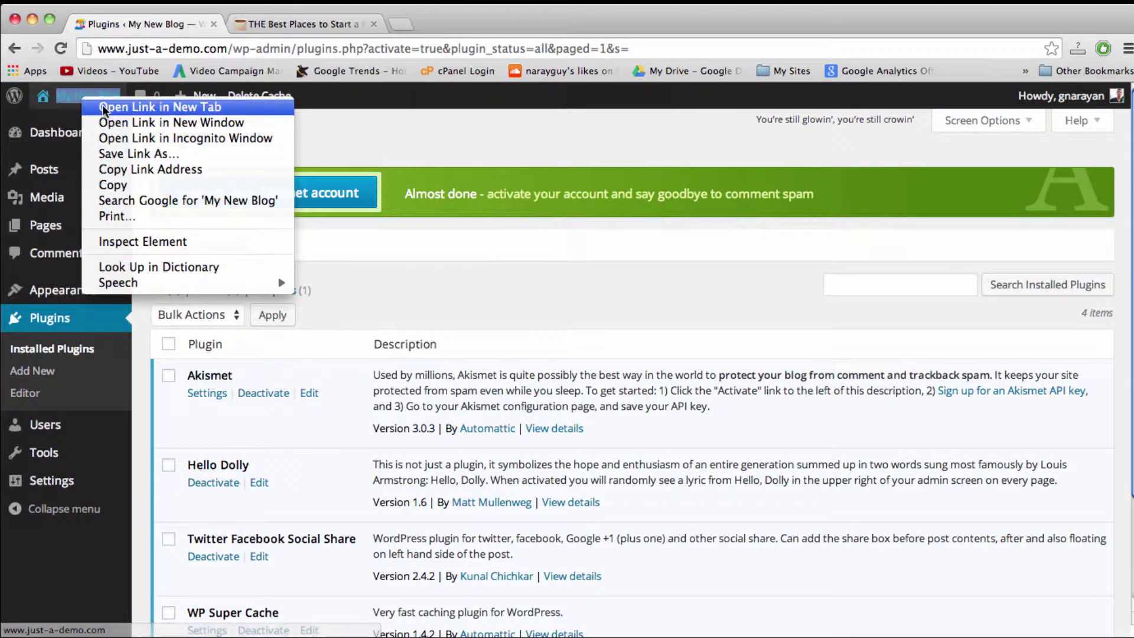
click(113, 106)
click(274, 18)
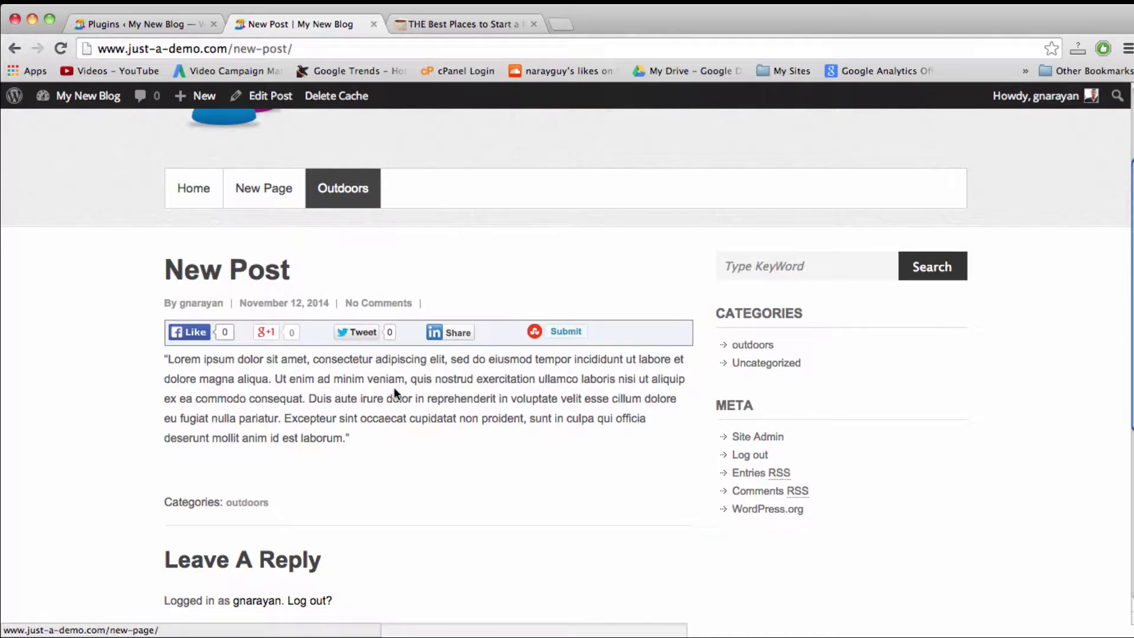
click(433, 332)
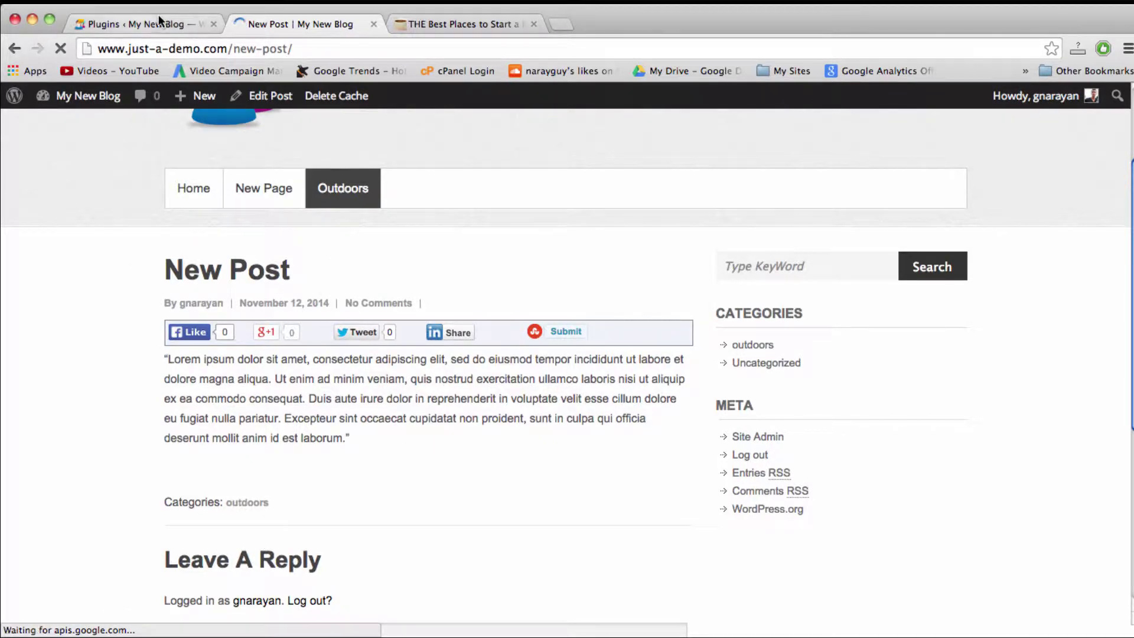
click(157, 24)
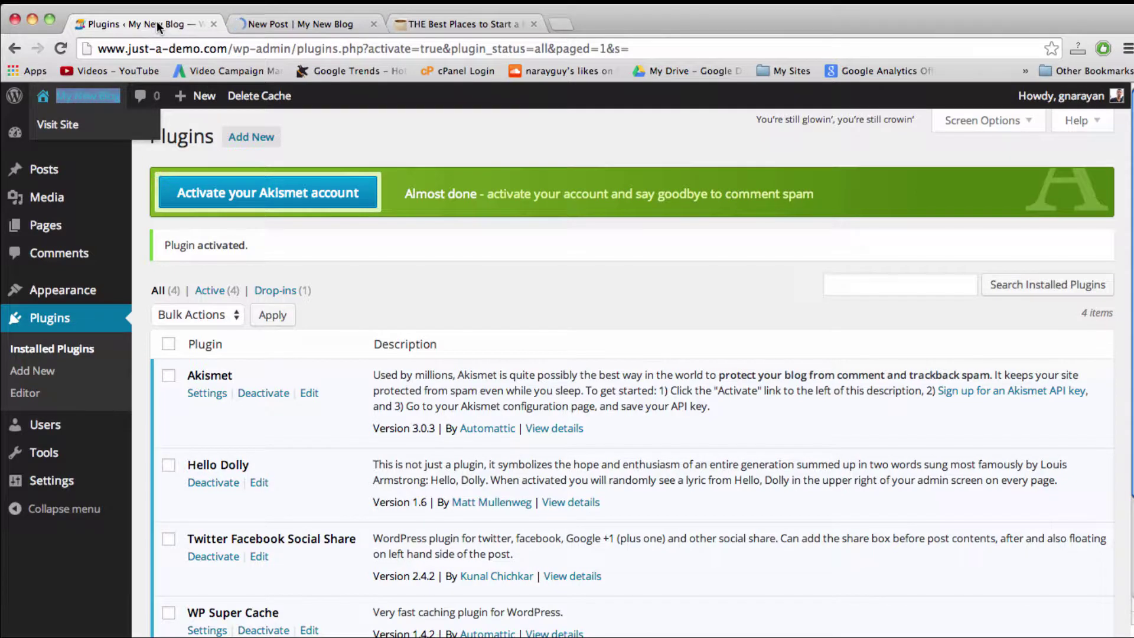
mouse_move(71, 480)
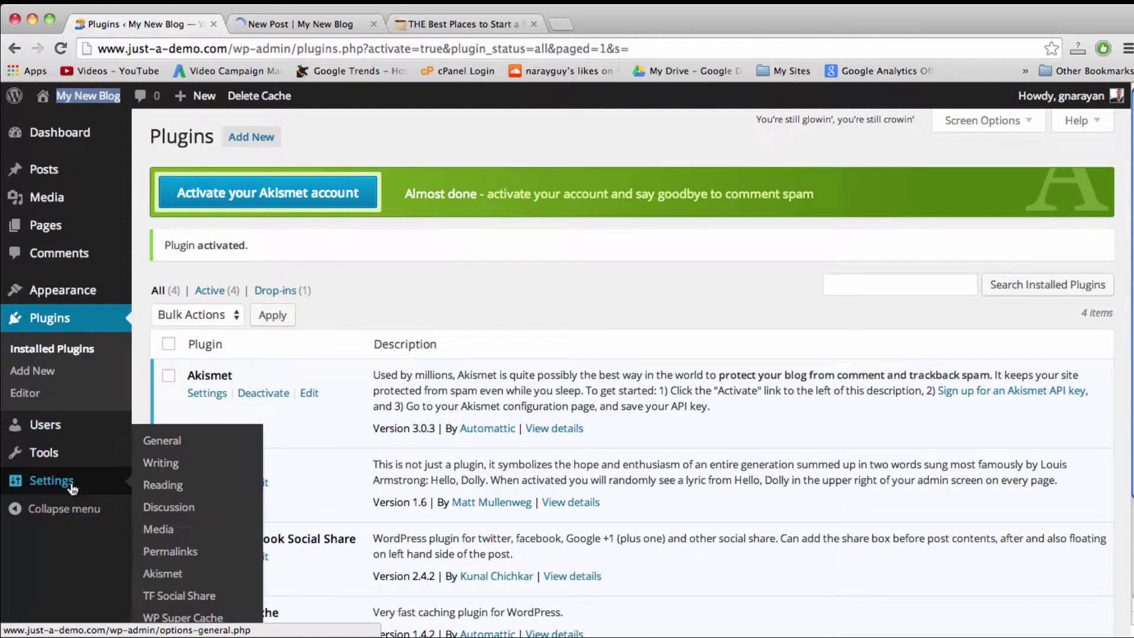
- In TF Social Share settings, turn off Stumbleupon, Twitter and other buttons, leaving Facebook Like
click(206, 597)
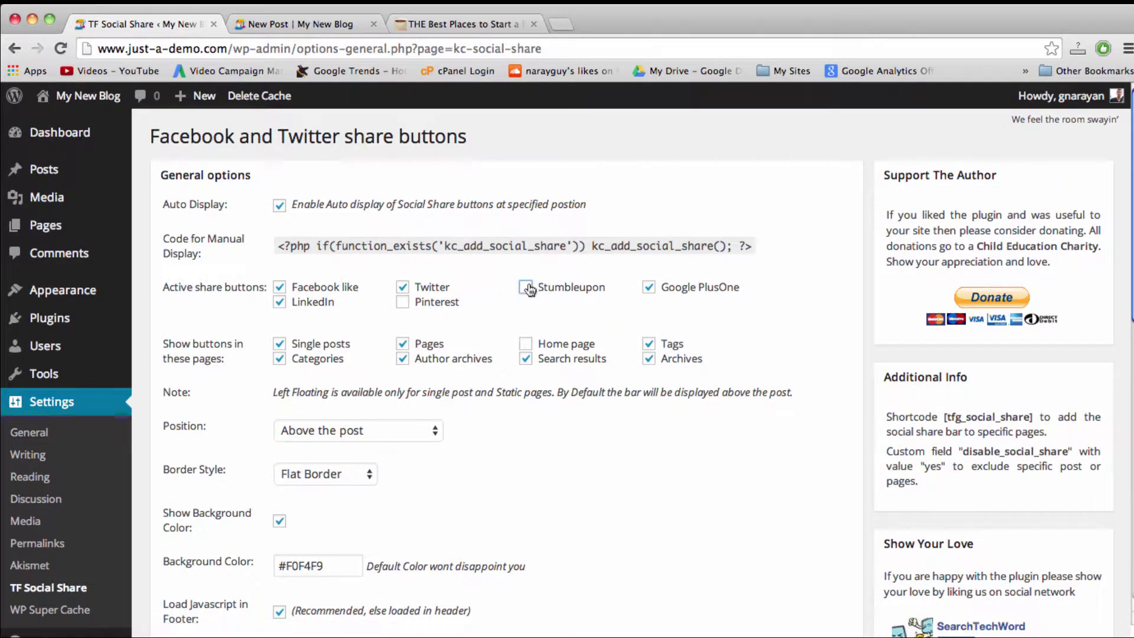
click(526, 288)
click(403, 287)
click(280, 344)
- Show buttons only on single posts, unticking pages, search, tags, archives, author and category pages
click(402, 344)
click(526, 360)
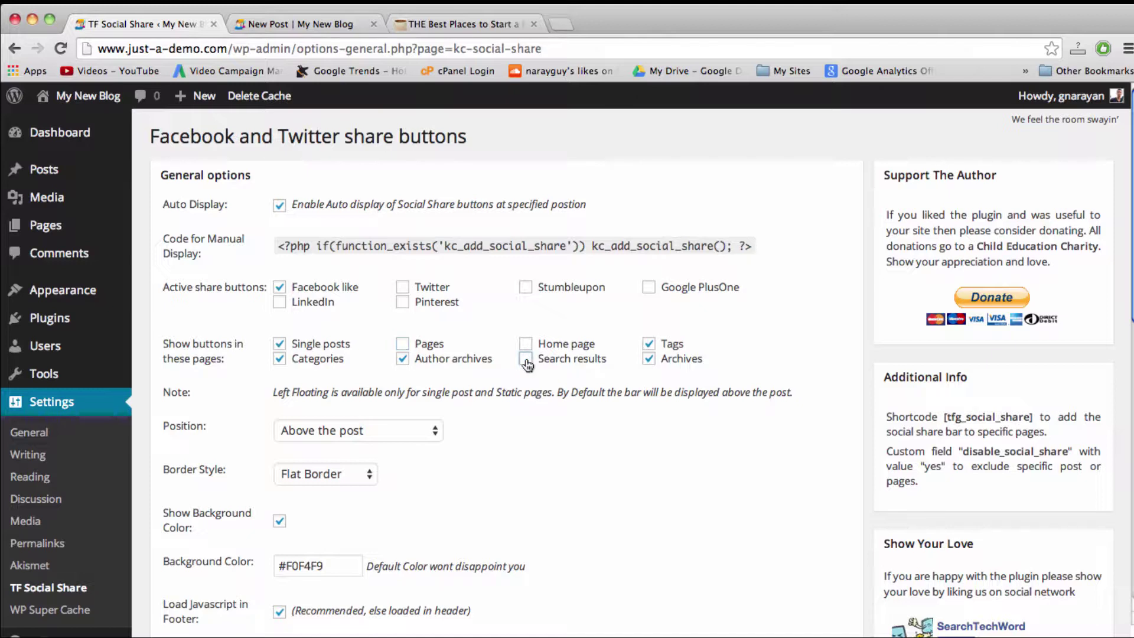
click(648, 343)
click(649, 359)
click(401, 358)
click(279, 359)
- Keep the share bar above the post with no border and background colour switched off
click(378, 424)
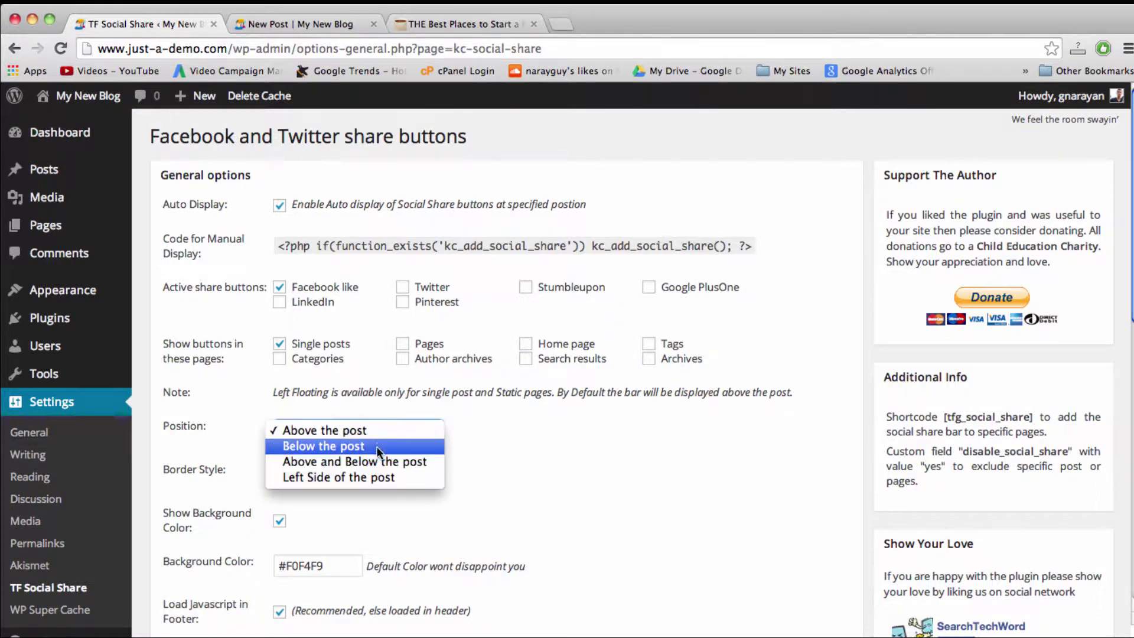
click(360, 428)
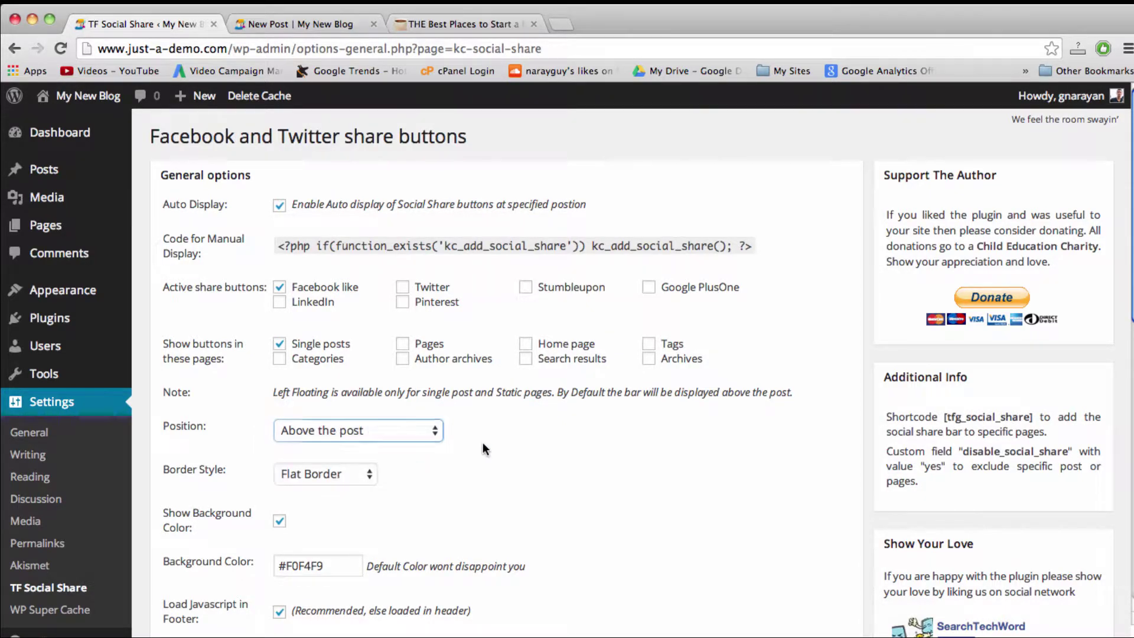
click(360, 477)
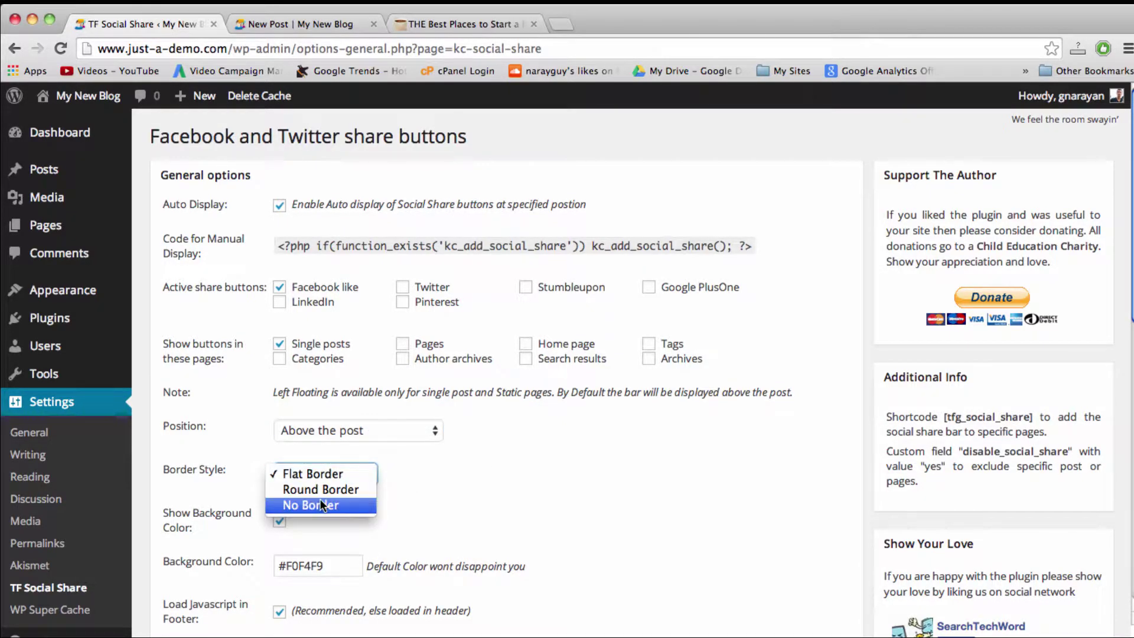
key(Escape)
scroll(313, 516, down, 3)
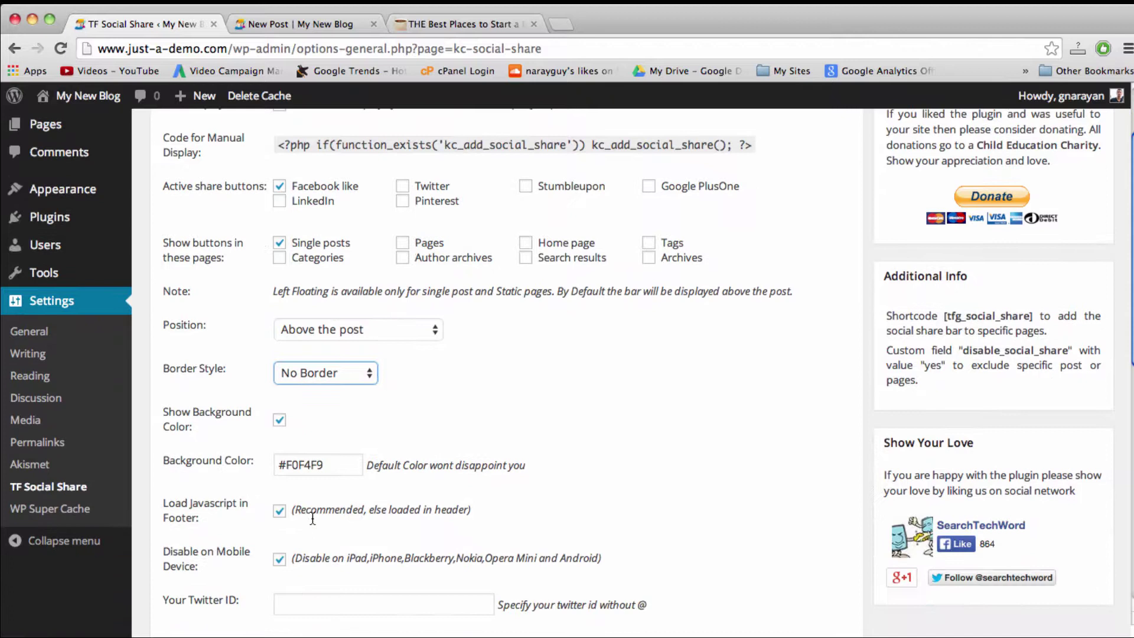
triple_click(297, 461)
text(#d)
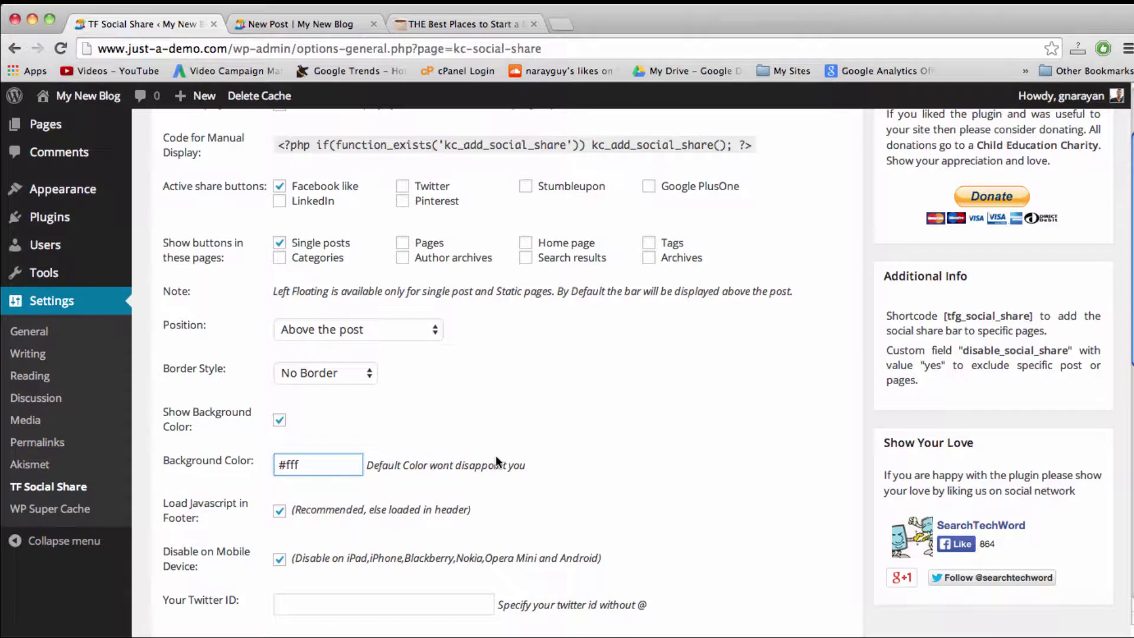
click(594, 431)
- Review the remaining options such as Top Spacing and save the settings
scroll(595, 434, down, 5)
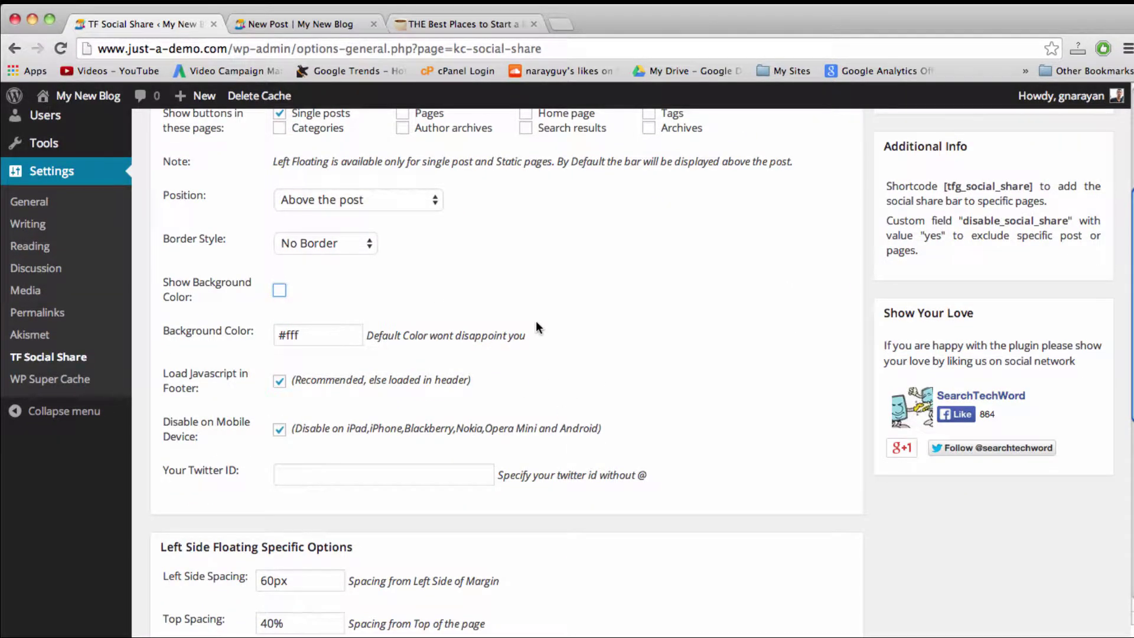
scroll(537, 320, down, 3)
scroll(536, 323, down, 5)
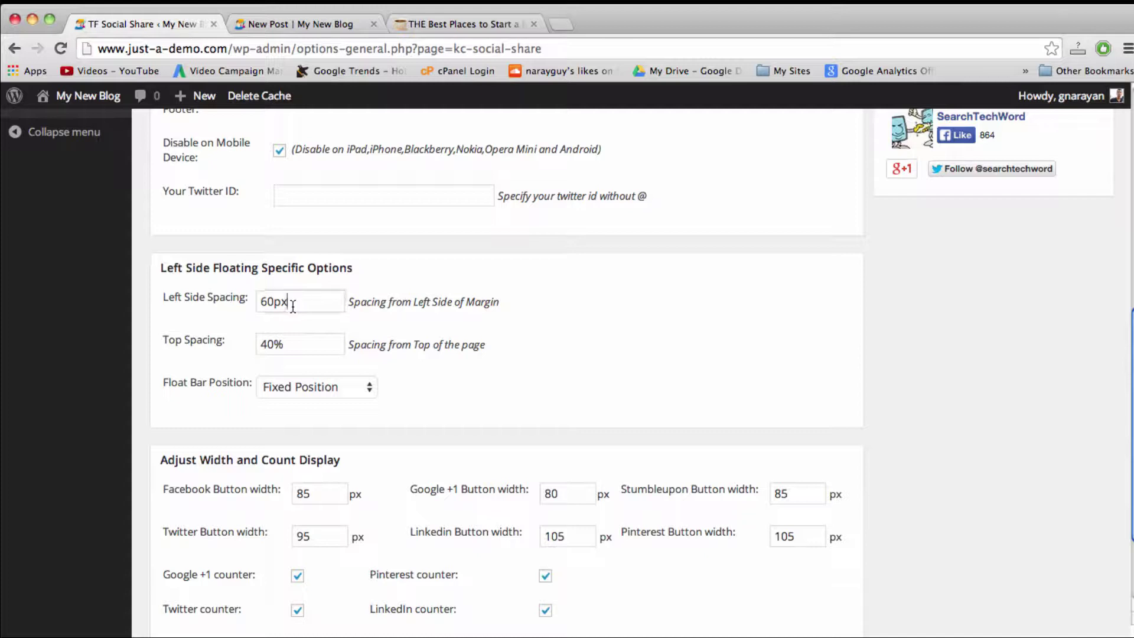
click(295, 345)
scroll(527, 447, down, 1)
scroll(525, 442, down, 3)
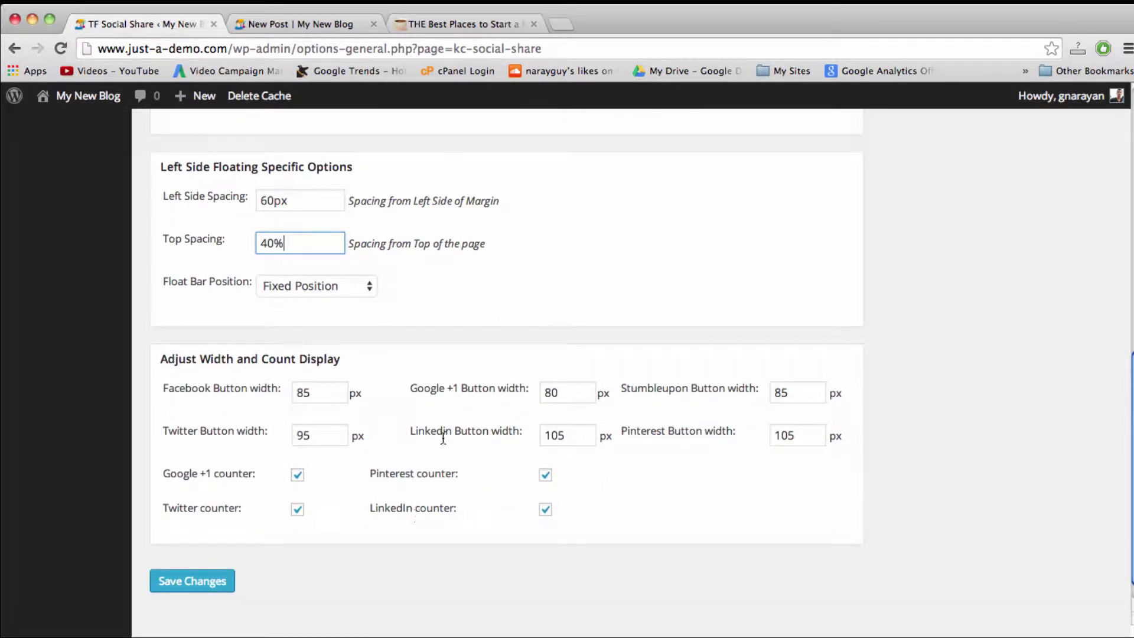
click(192, 588)
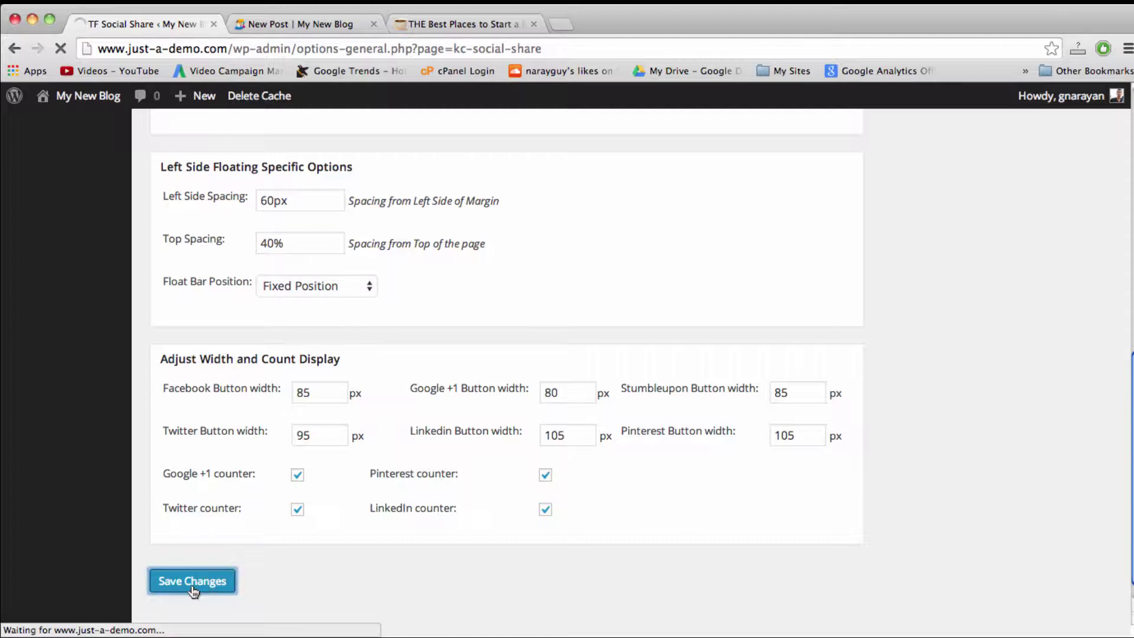
- Reload the New Post to show the new plain Facebook Like button
click(318, 24)
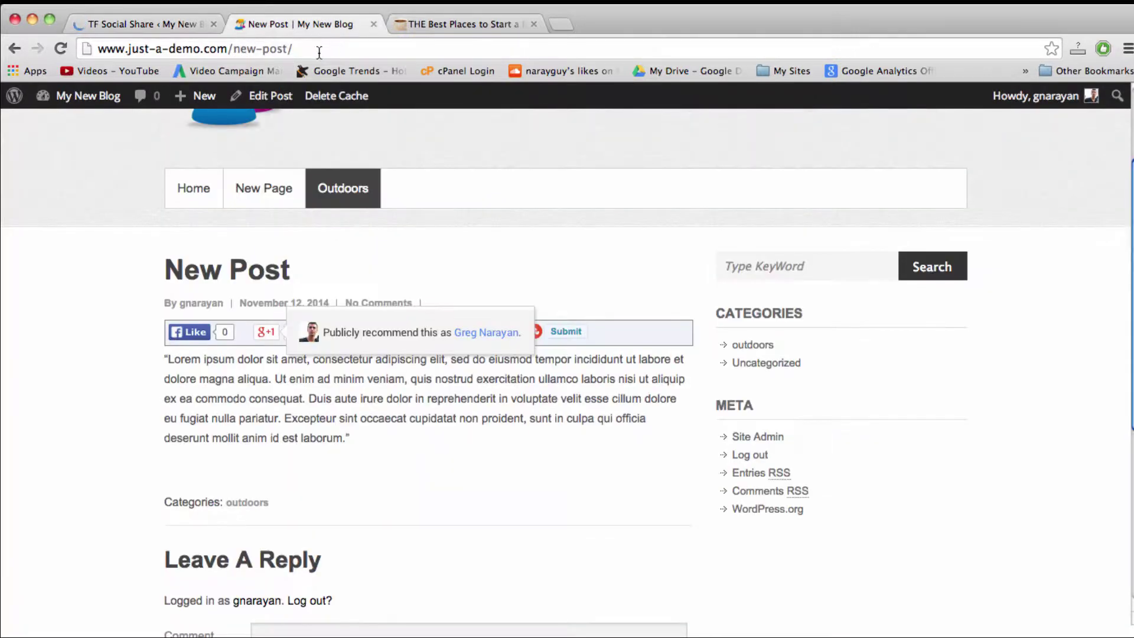
click(319, 56)
key(Return)
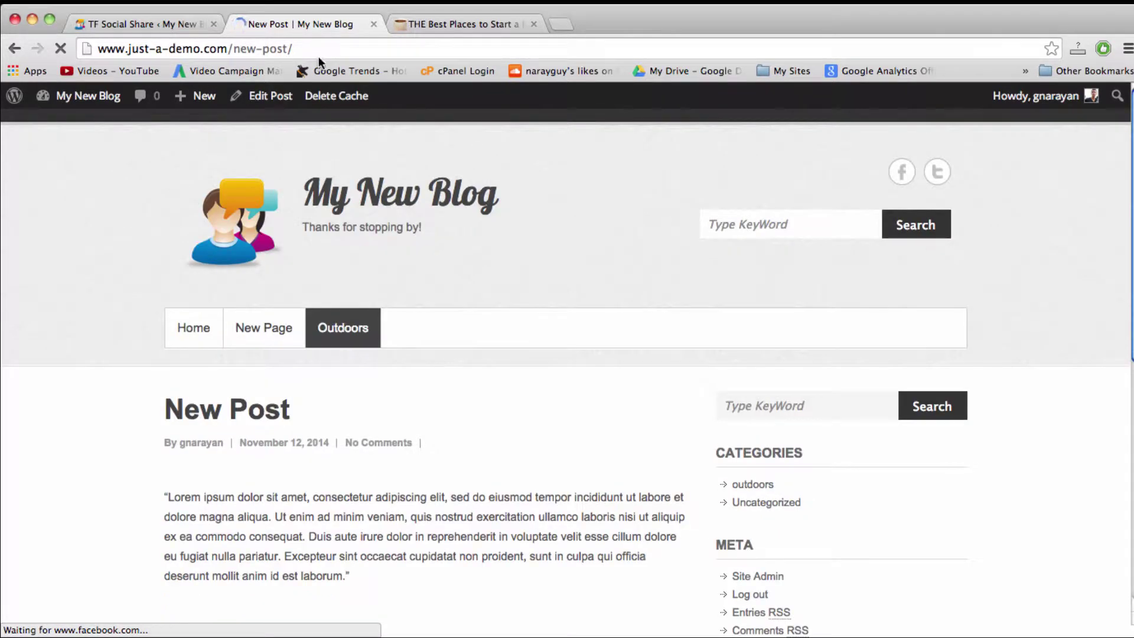
scroll(268, 467, down, 3)
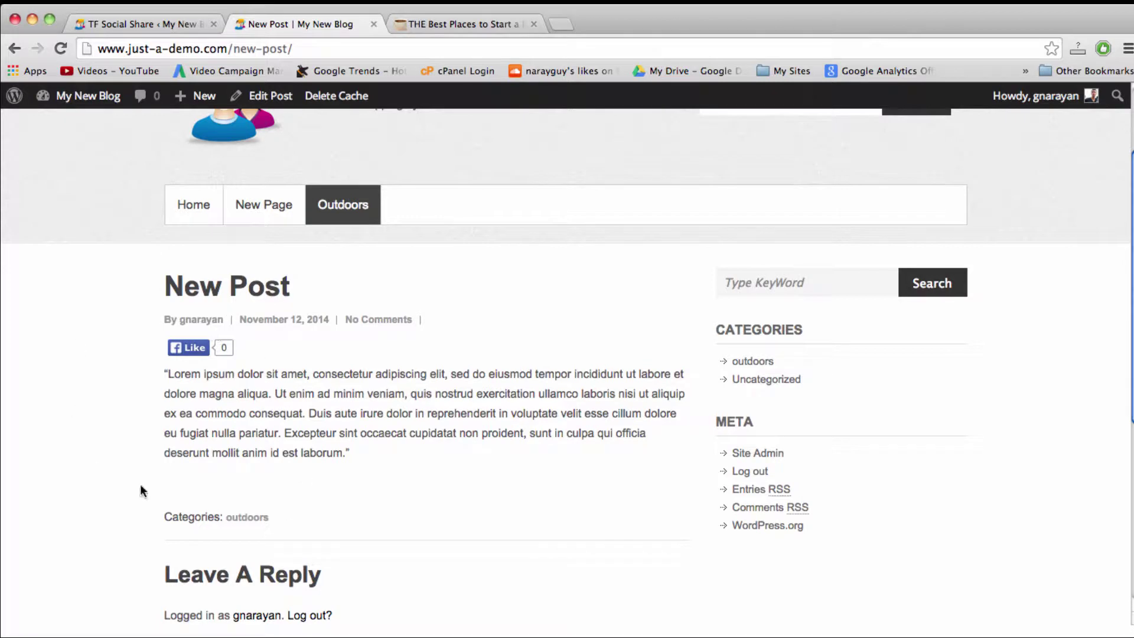
- Like and then unlike the New Post, returning its count to 0
click(174, 351)
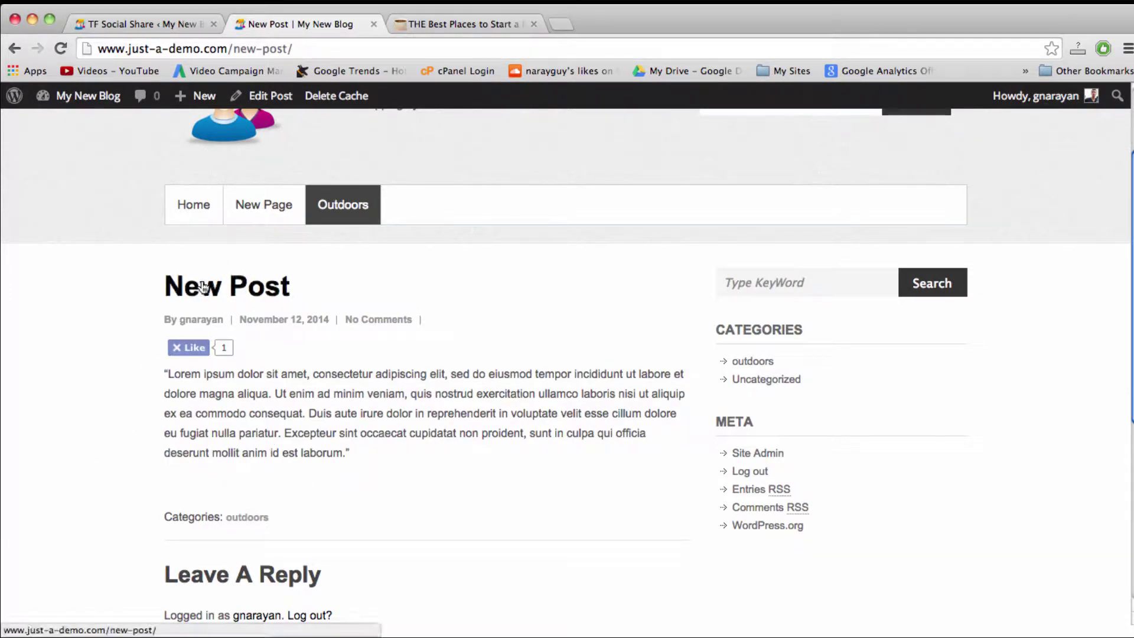
click(176, 349)
scroll(176, 355, up, 3)
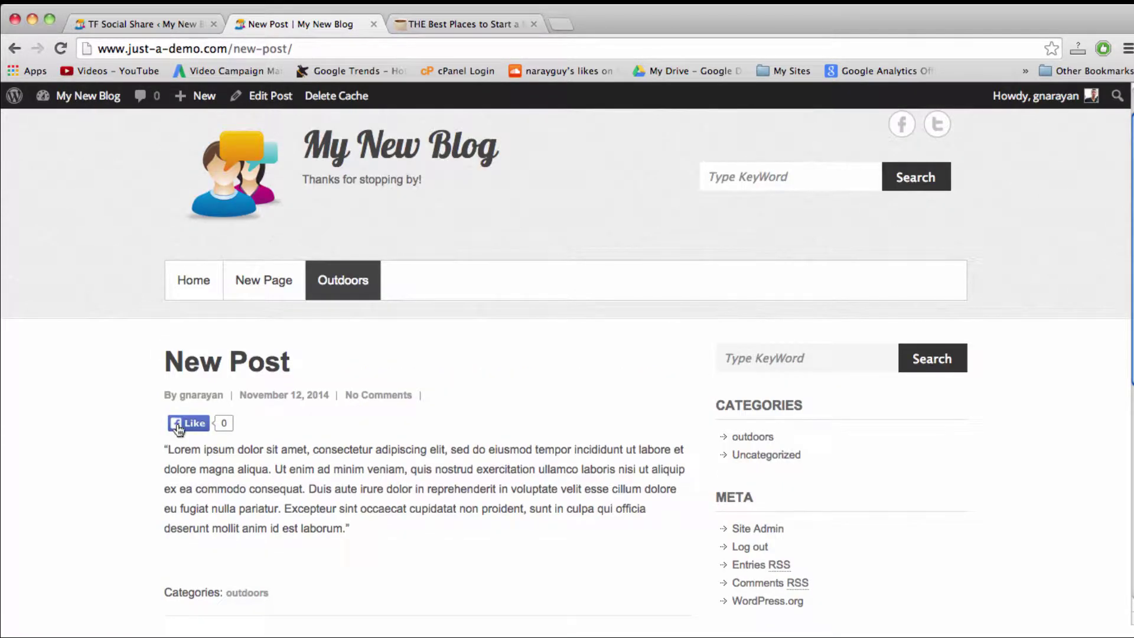
- Change the share bar Position to 'Left Side of the post' and save the settings
click(161, 28)
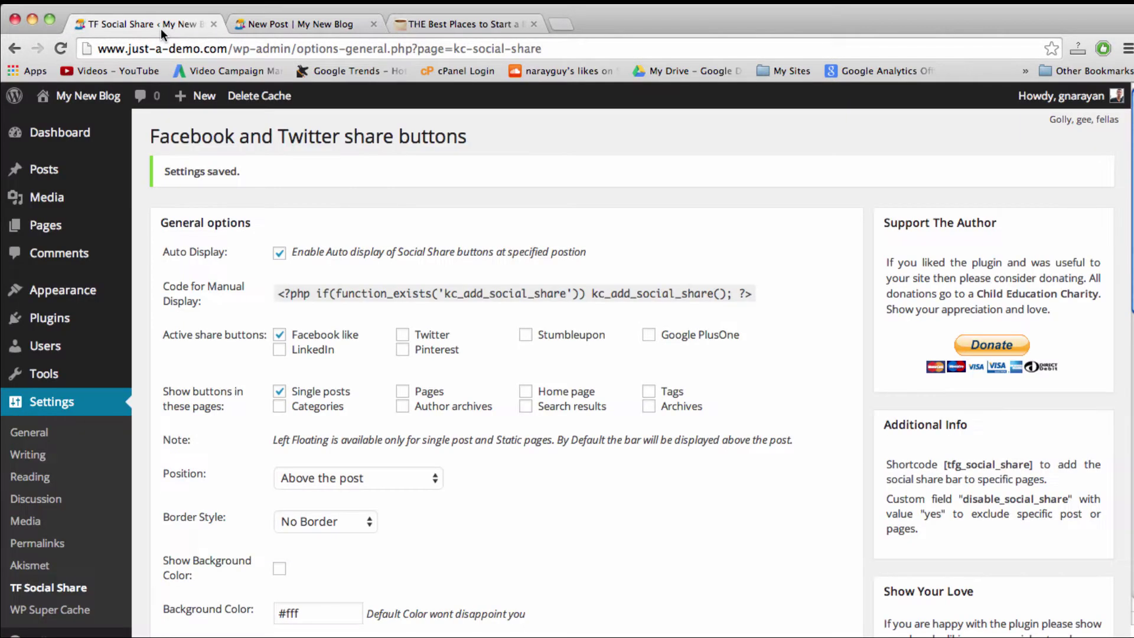
scroll(355, 432, down, 2)
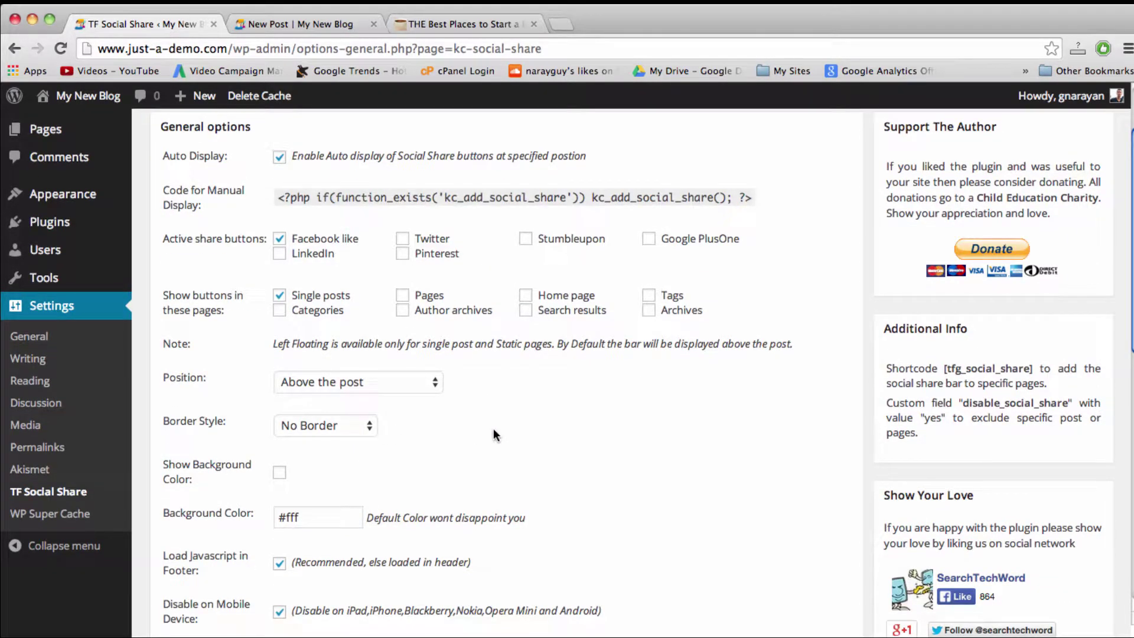
click(398, 385)
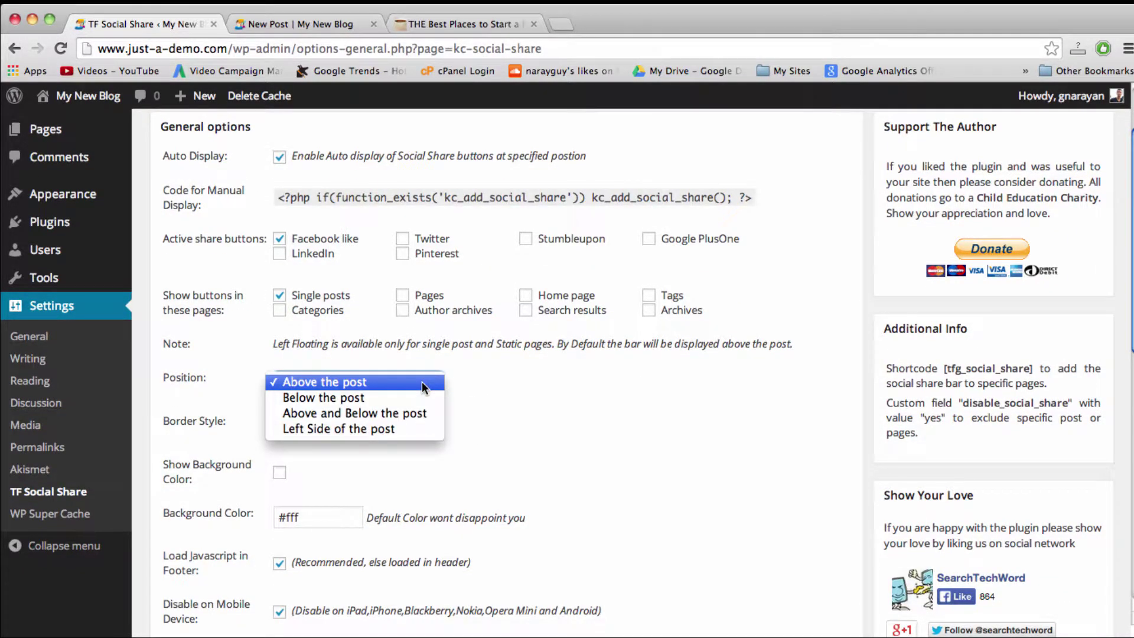
click(406, 433)
scroll(492, 455, down, 12)
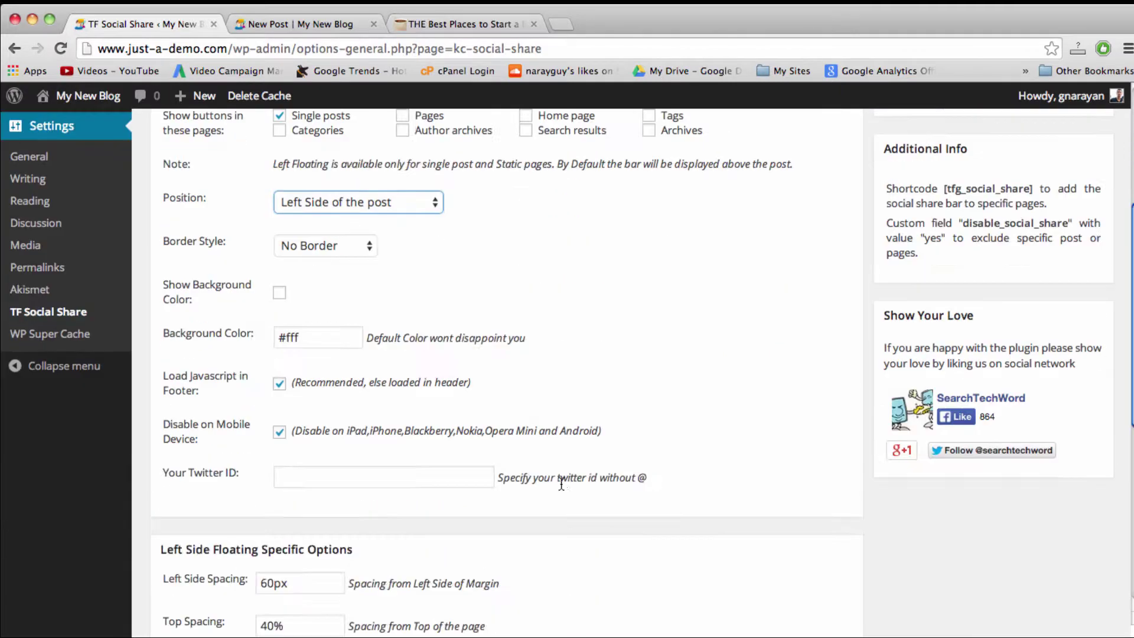
click(192, 552)
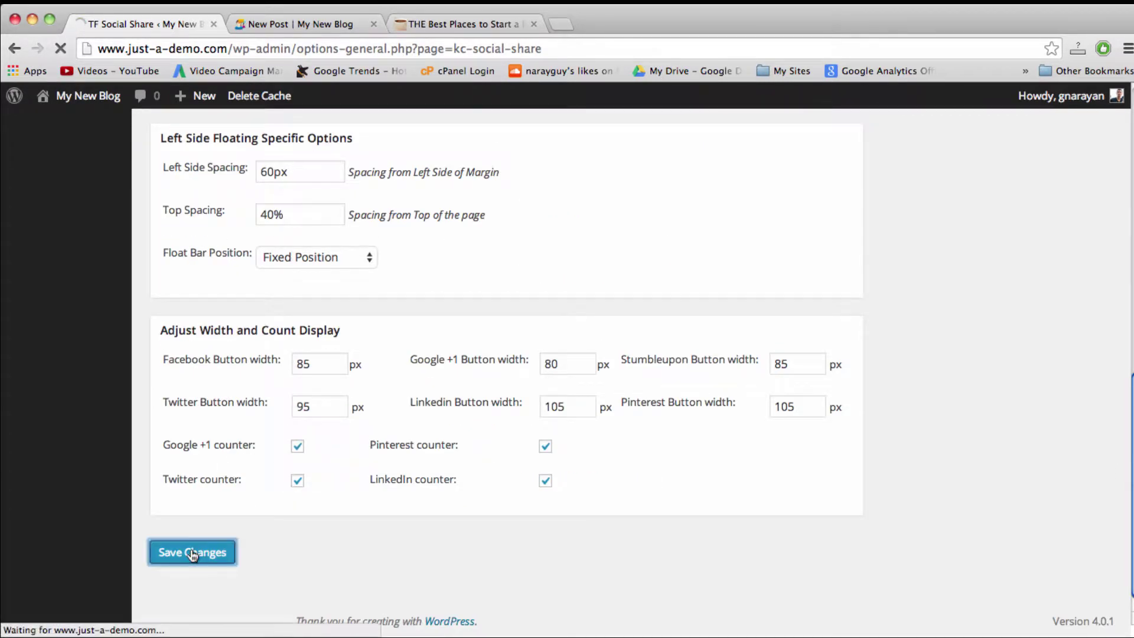
- Reload the New Post and unlike it using the floating Like button on the left
click(302, 24)
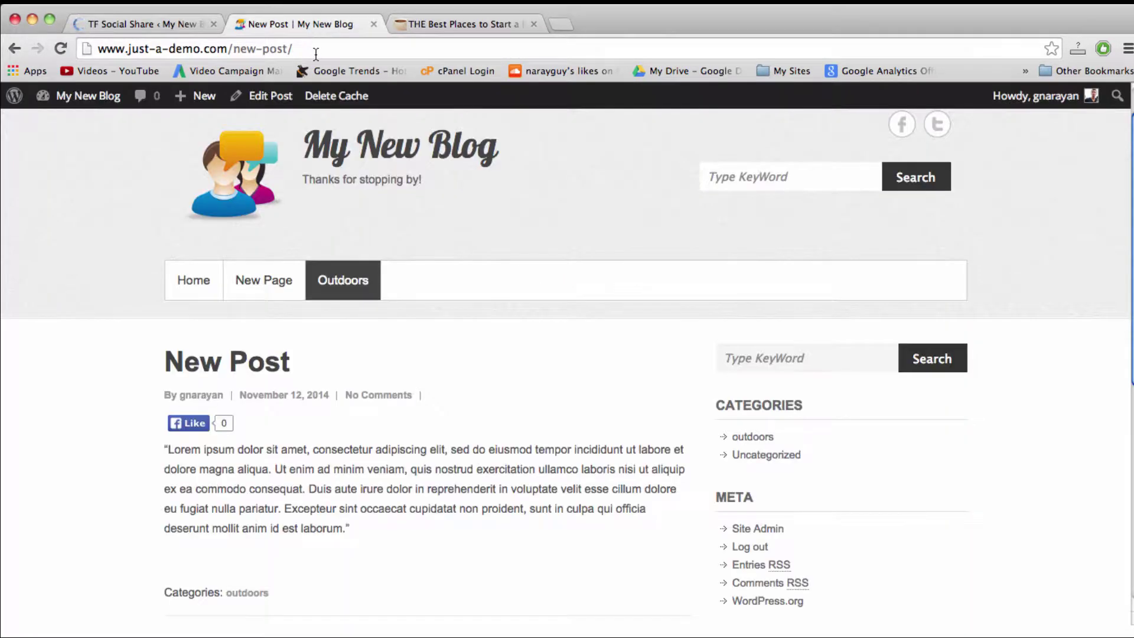
click(316, 52)
key(Return)
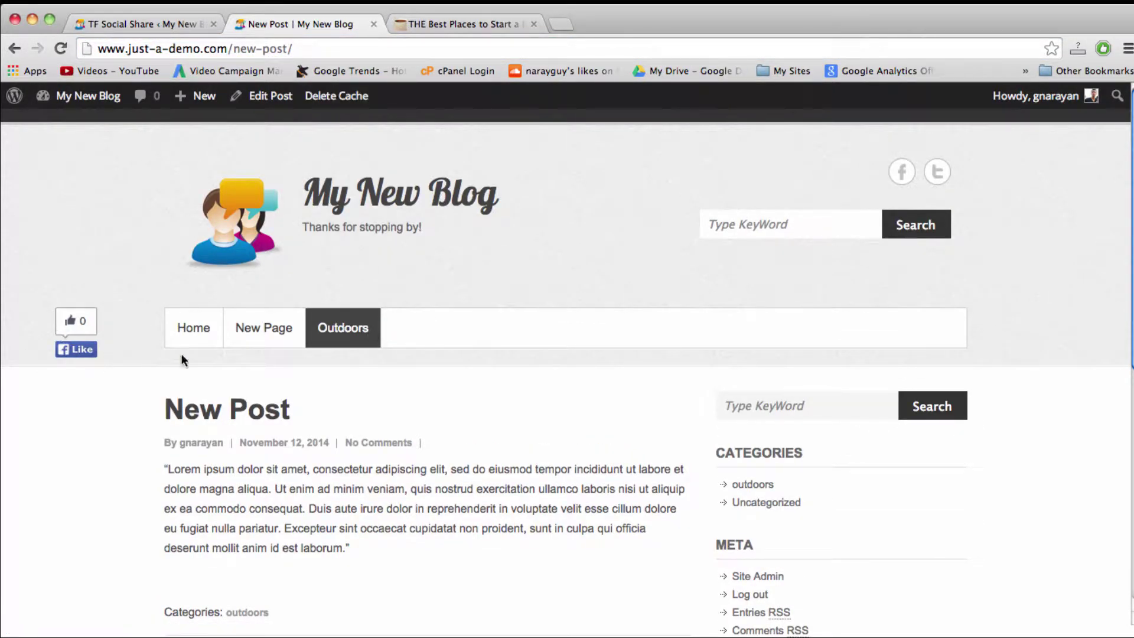
scroll(182, 356, down, 10)
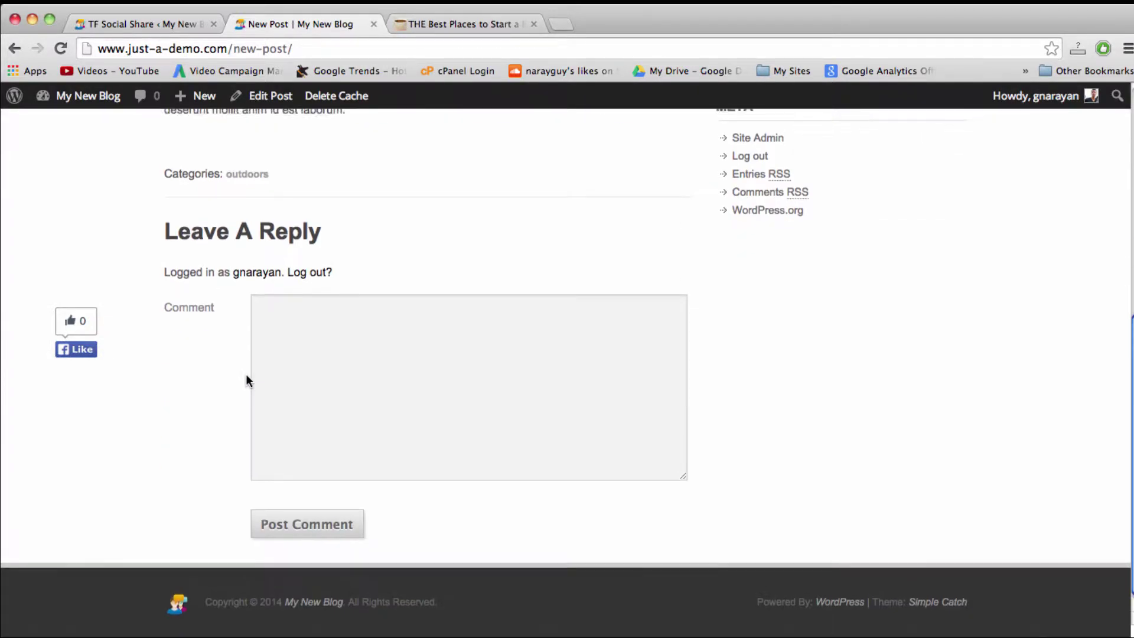
scroll(246, 375, up, 9)
scroll(247, 380, down, 5)
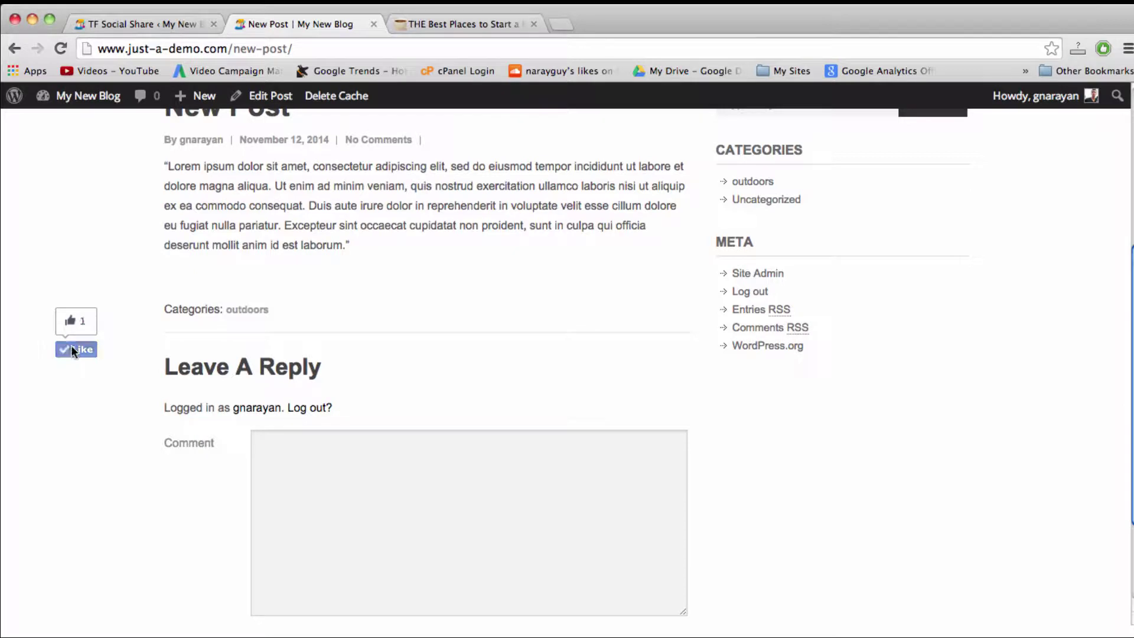
click(71, 345)
scroll(221, 391, up, 5)
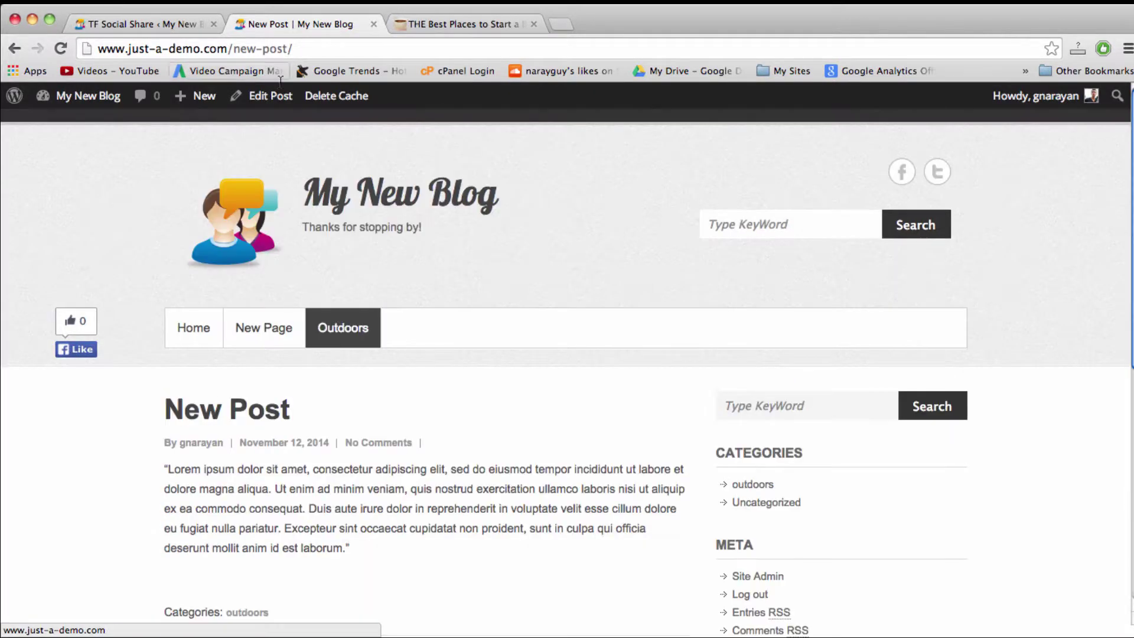
- Open the Hello world! post from the blog home and like it with the floating button
click(135, 22)
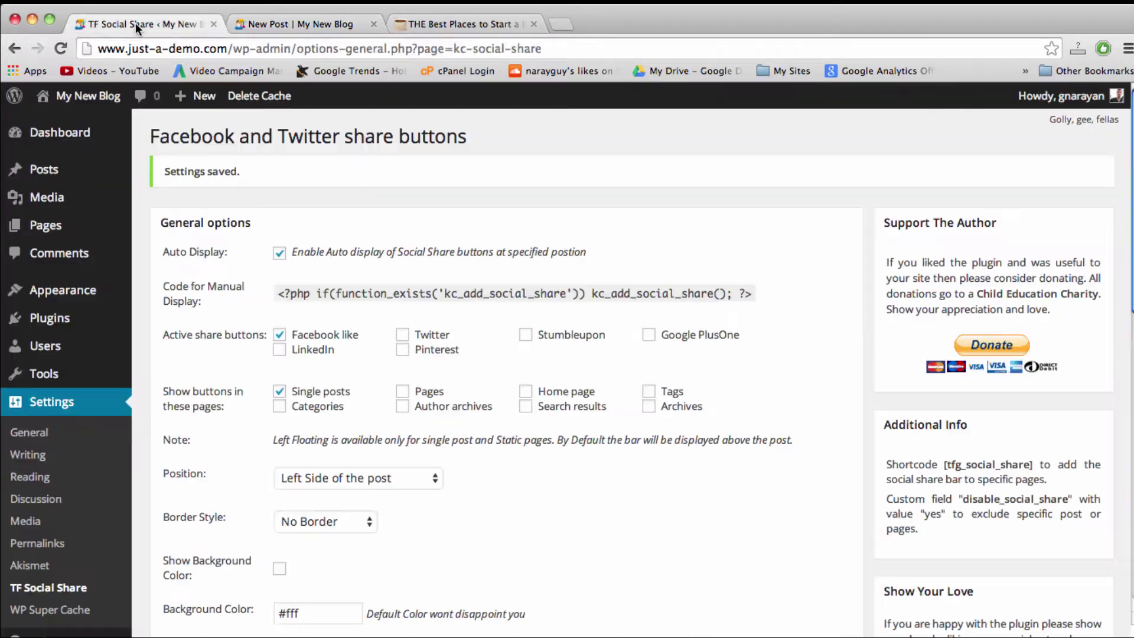
click(291, 24)
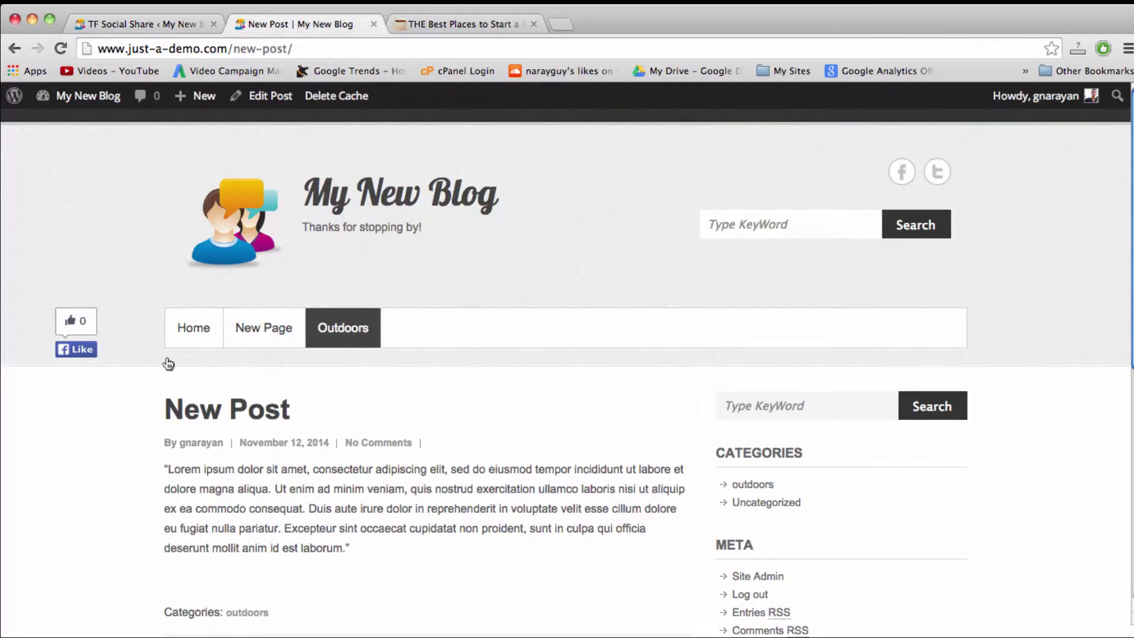
click(270, 201)
scroll(362, 223, down, 4)
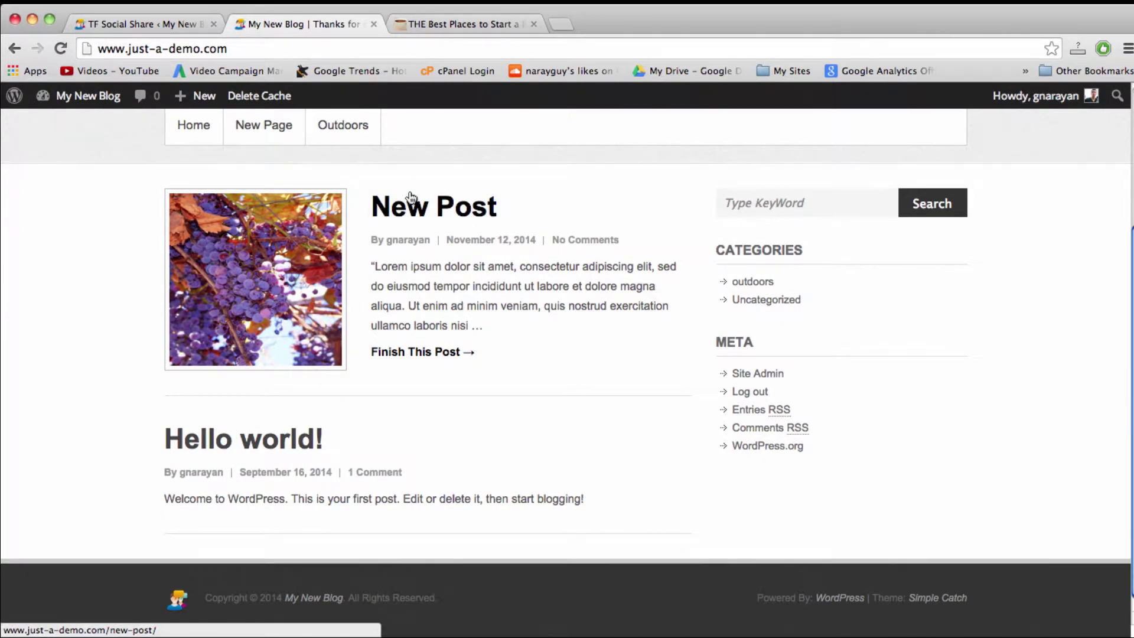
click(304, 443)
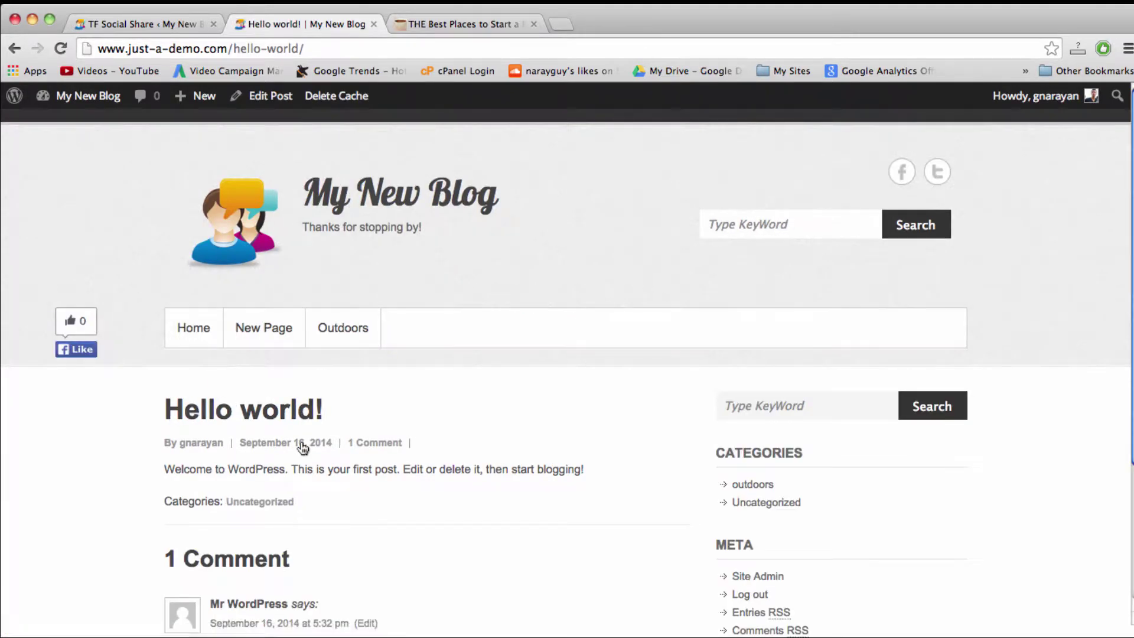
scroll(302, 447, down, 3)
click(67, 351)
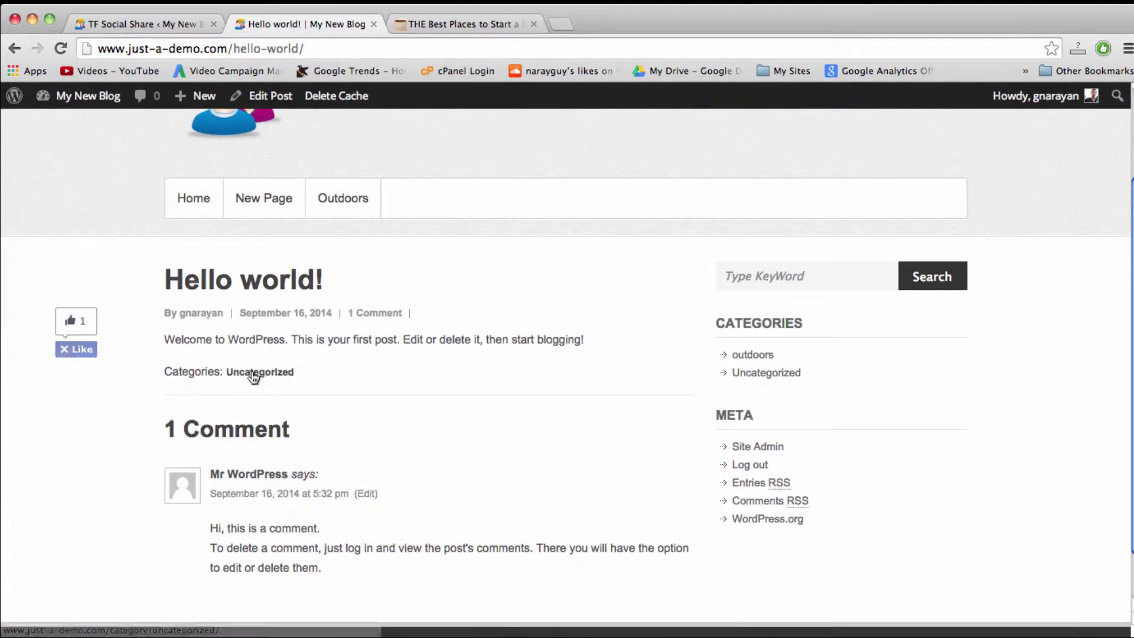
scroll(252, 371, up, 1)
- Go back home, view the New Post article, then return to the blog home page
click(195, 241)
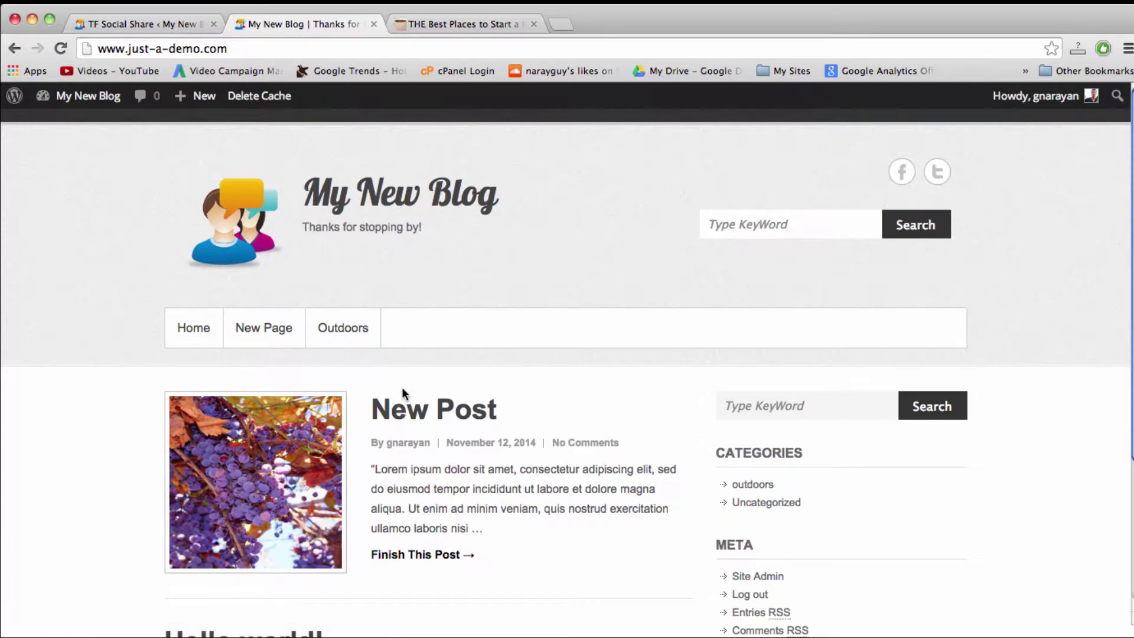
click(416, 411)
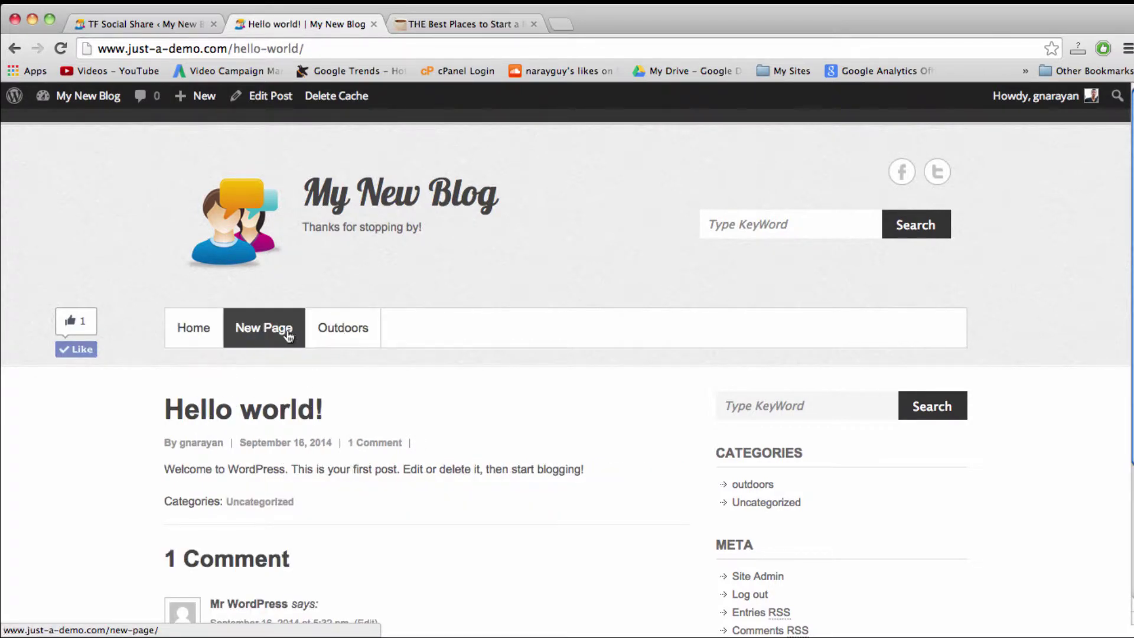
click(234, 337)
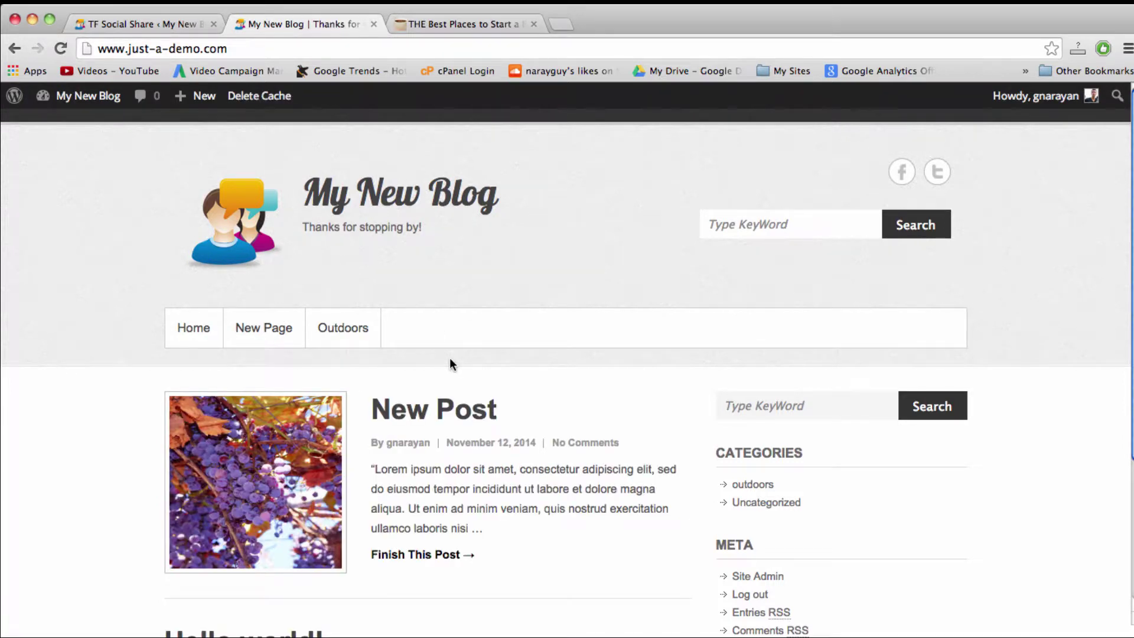
- Google 'facebook like button' in a new tab and open the Facebook Developers Like Button page
click(561, 24)
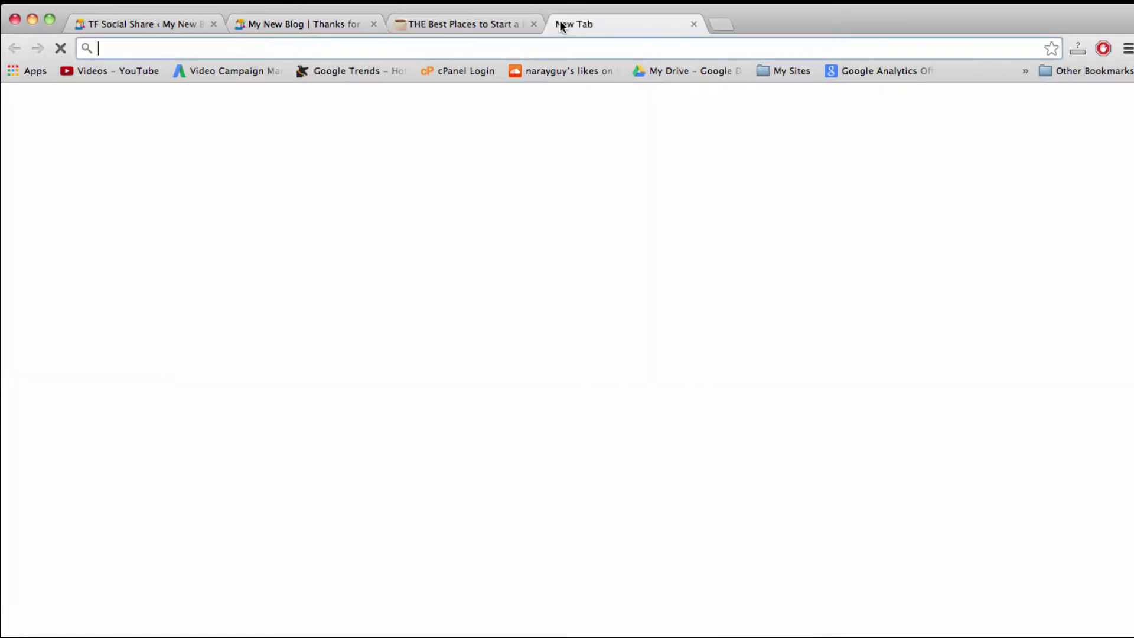
text(facebook like button)
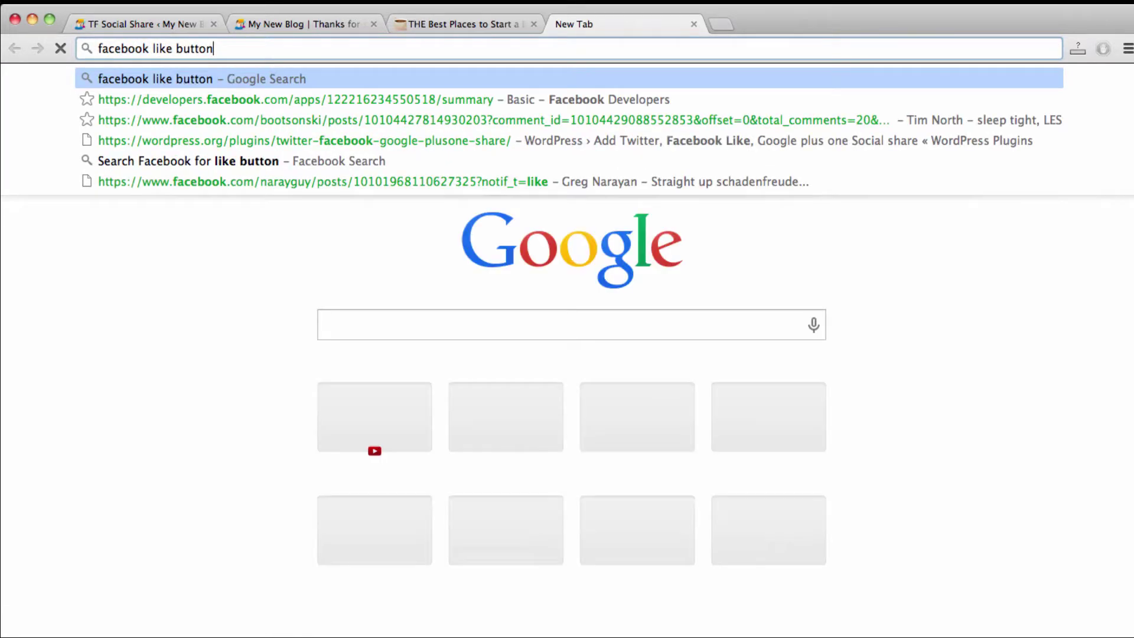
key(Return)
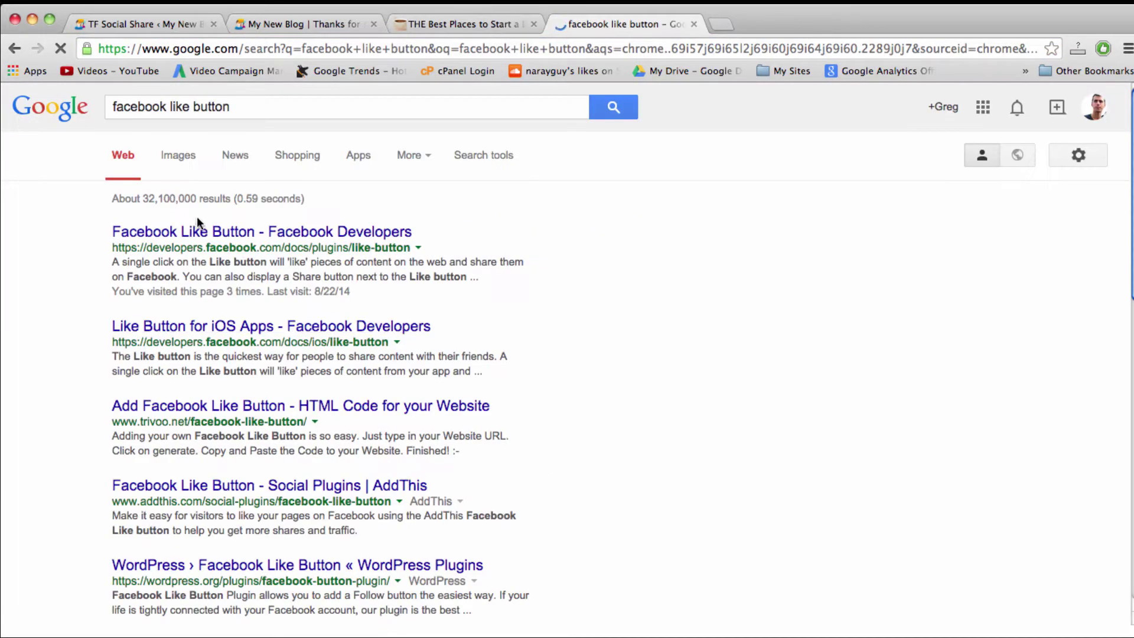
click(210, 235)
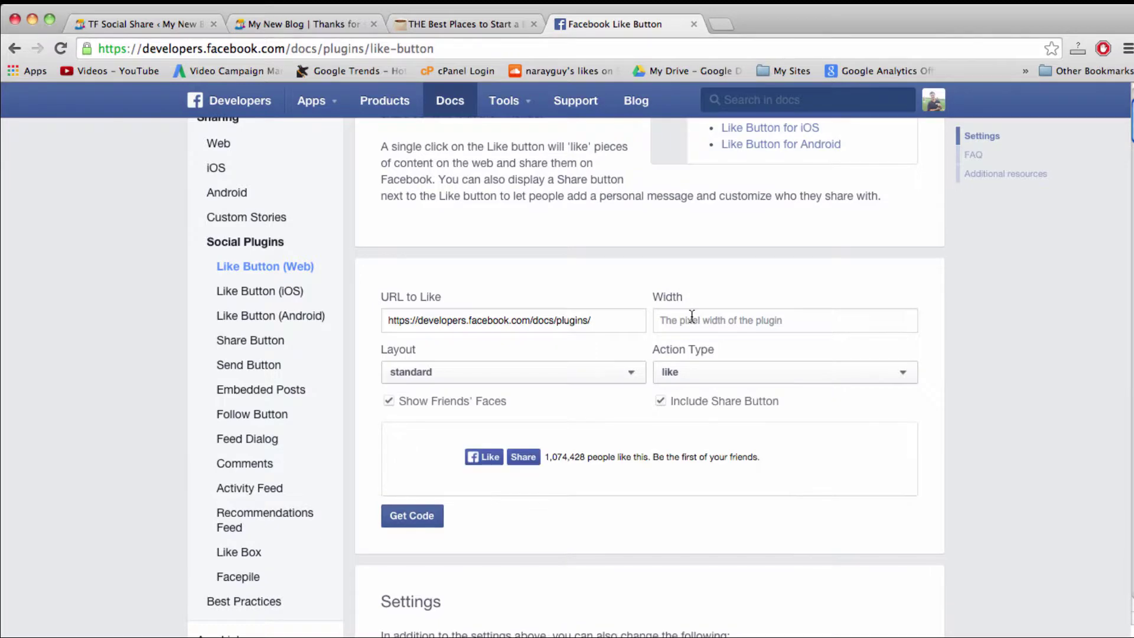
- Copy the New Post address and paste it as the URL to Like
triple_click(489, 320)
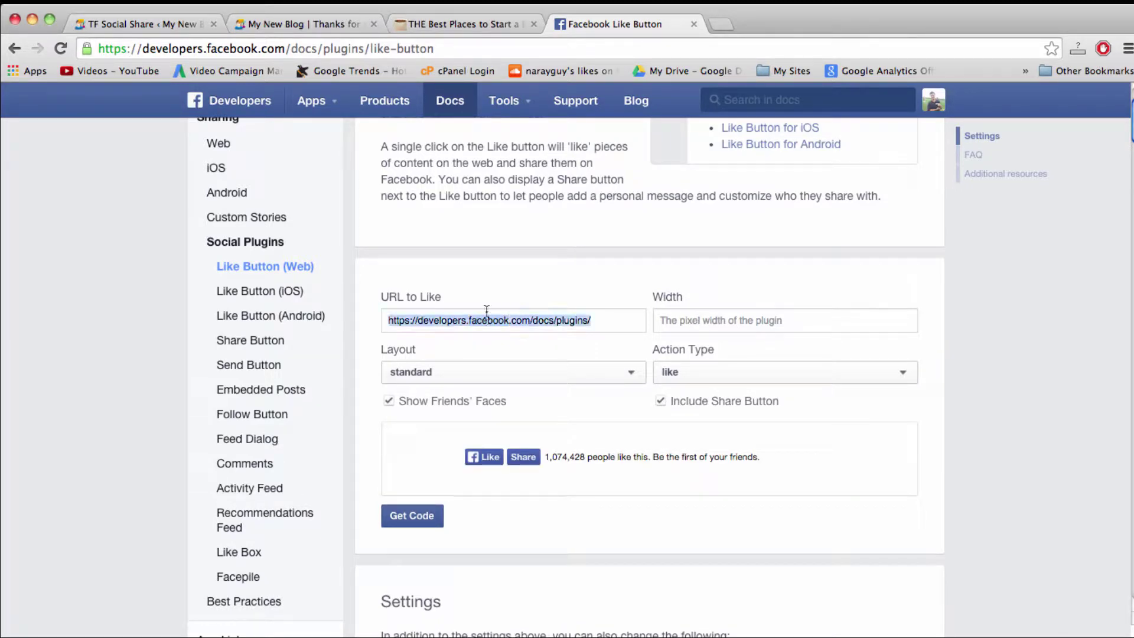
click(433, 22)
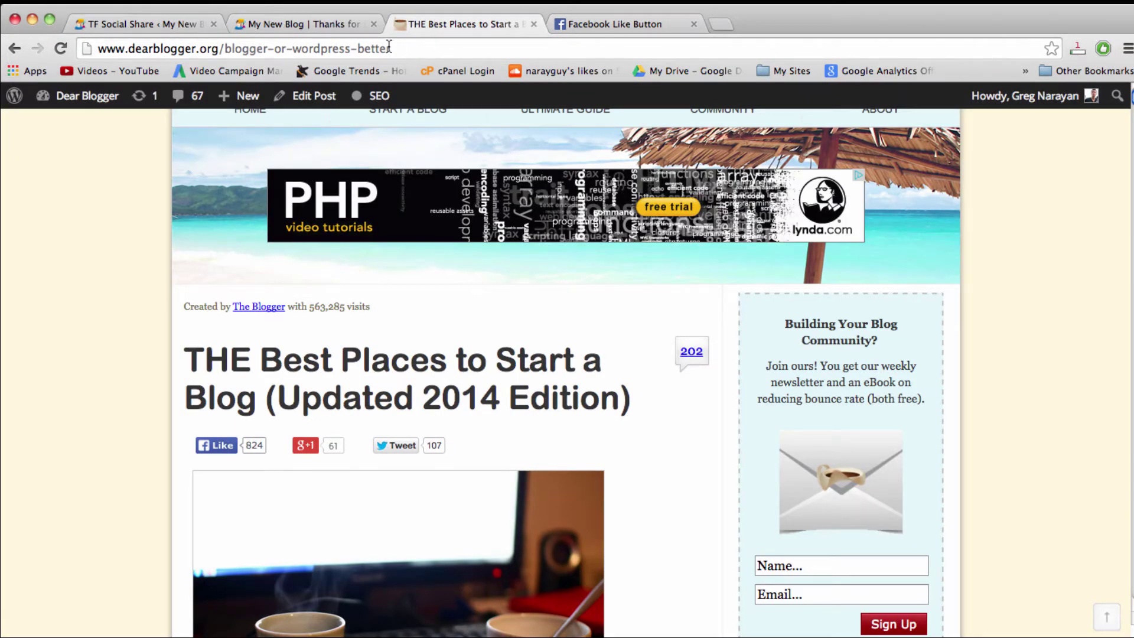
click(308, 23)
click(378, 407)
click(264, 48)
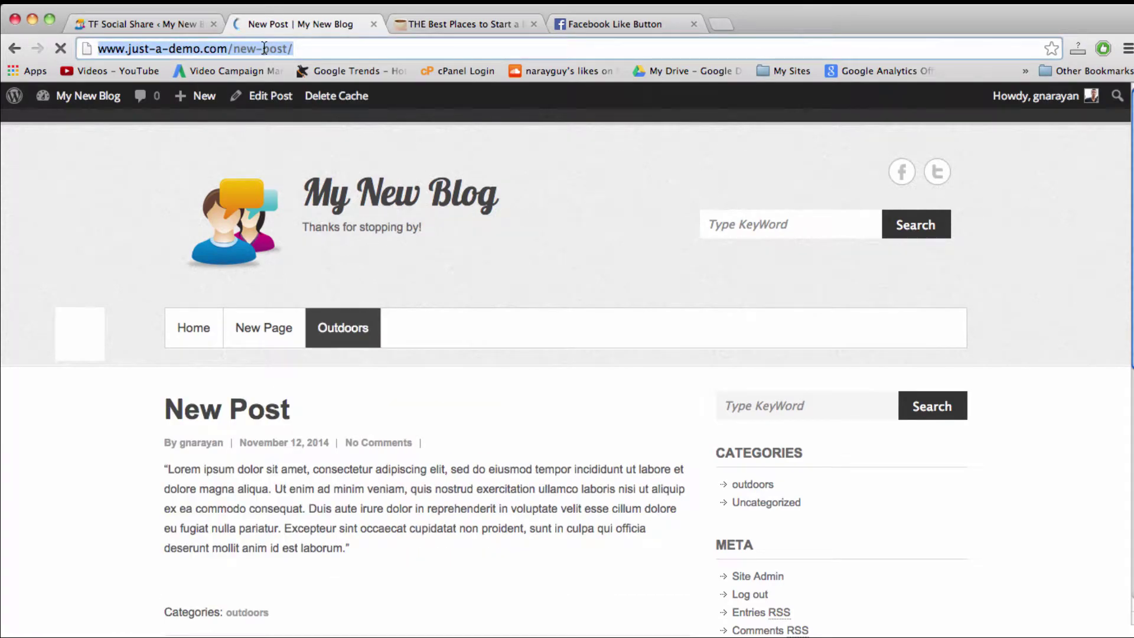
click(294, 49)
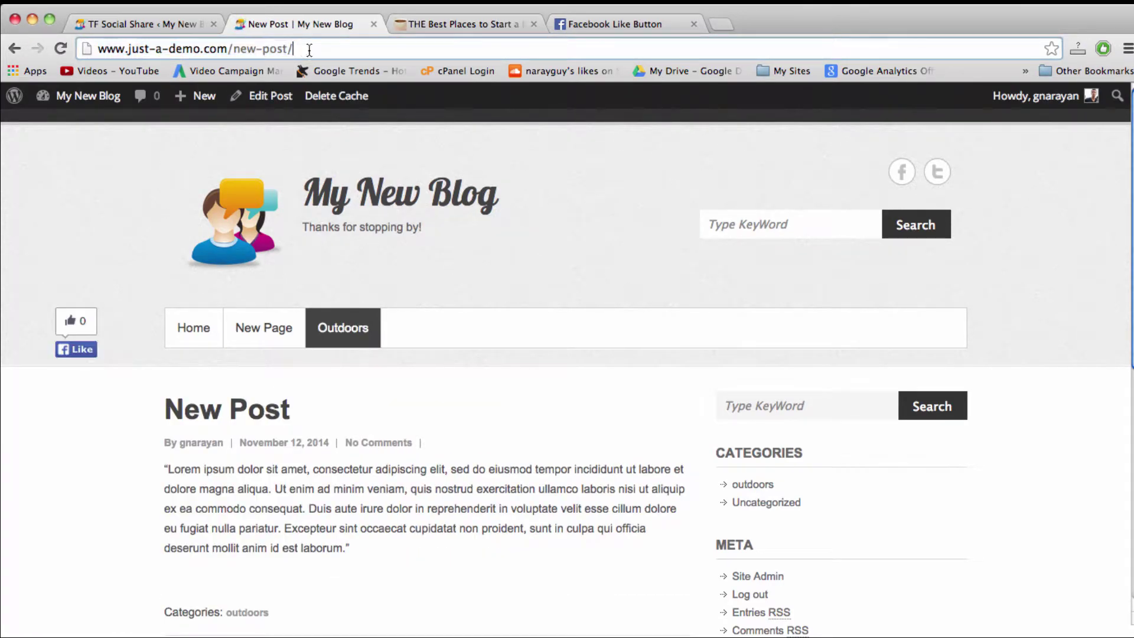
key(super+a)
key(super+c)
click(605, 23)
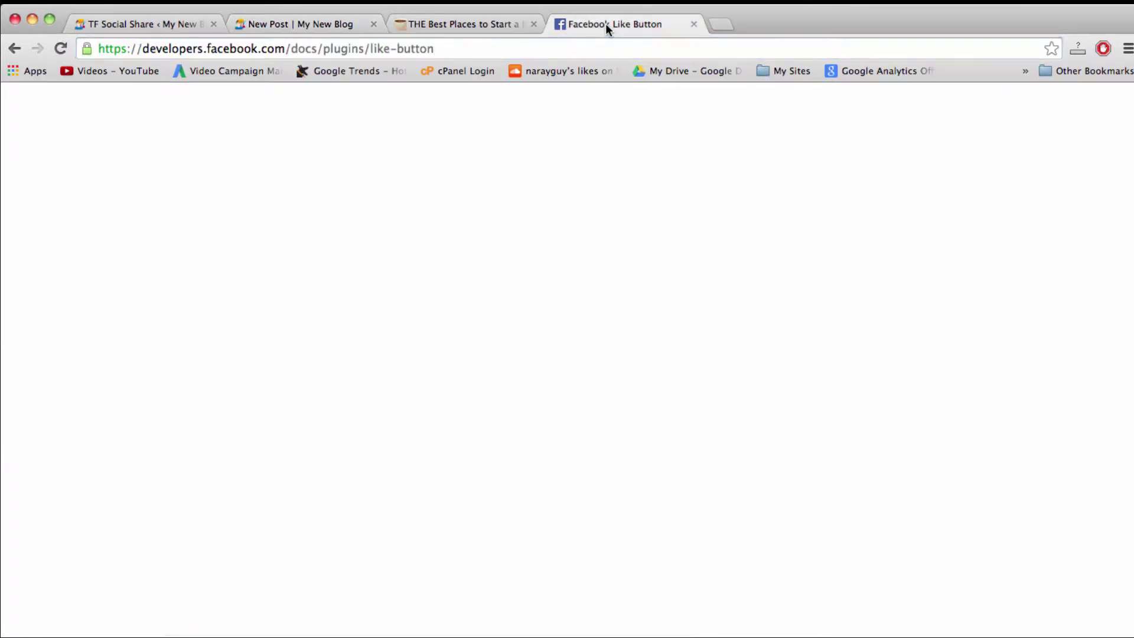
key(super+v)
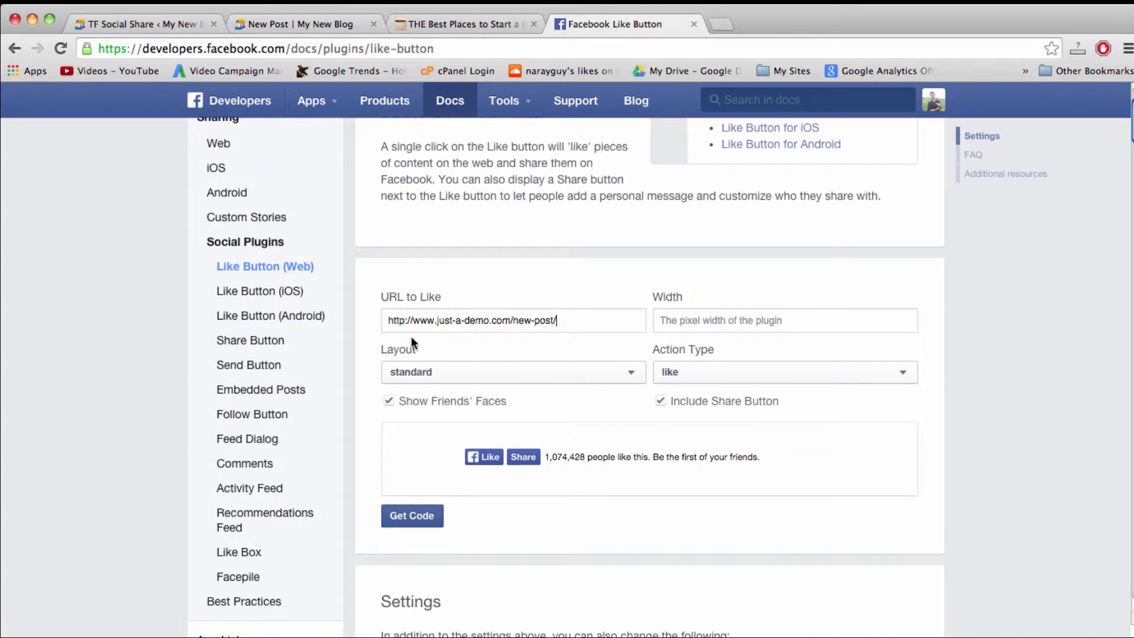
click(494, 238)
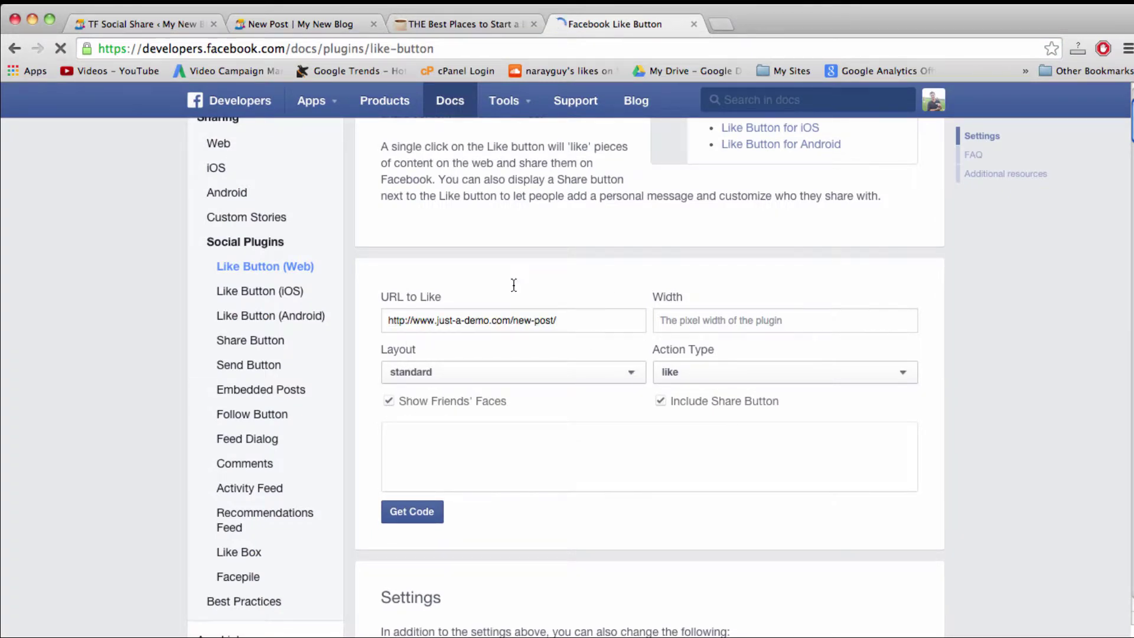
- Set Layout to button_count and Action Type to recommend, then generate the plugin code
click(622, 365)
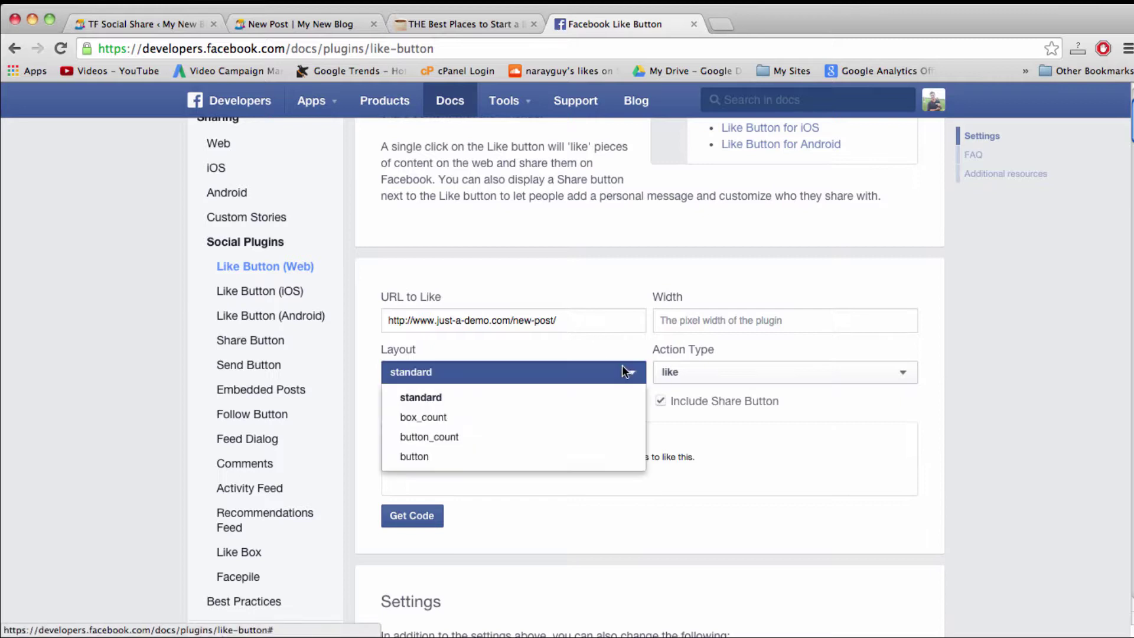
click(600, 444)
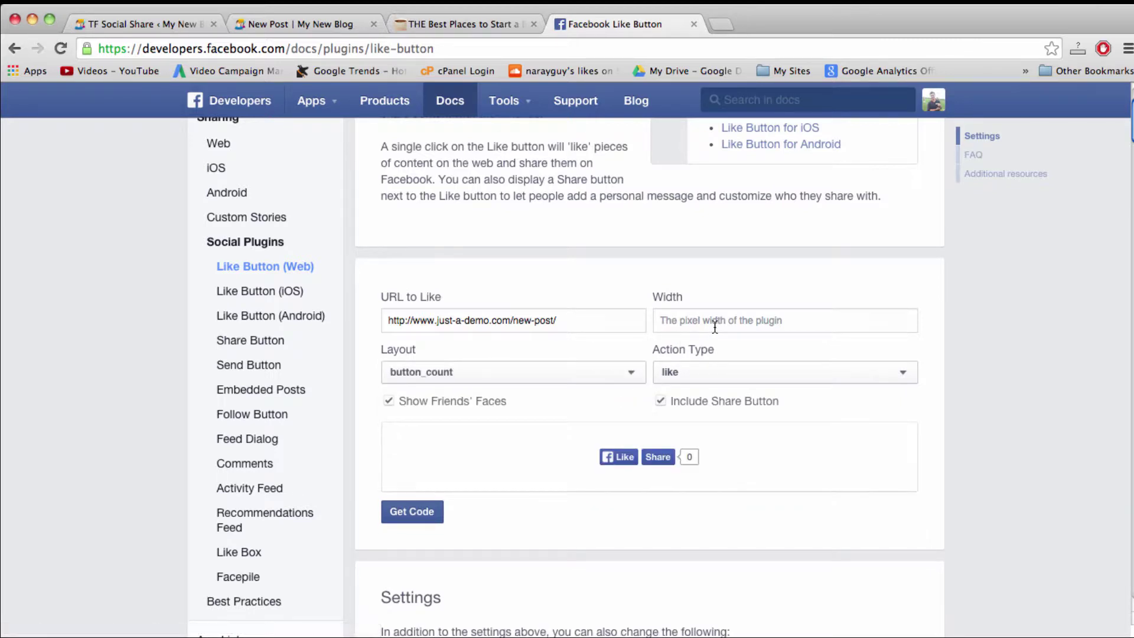
click(735, 376)
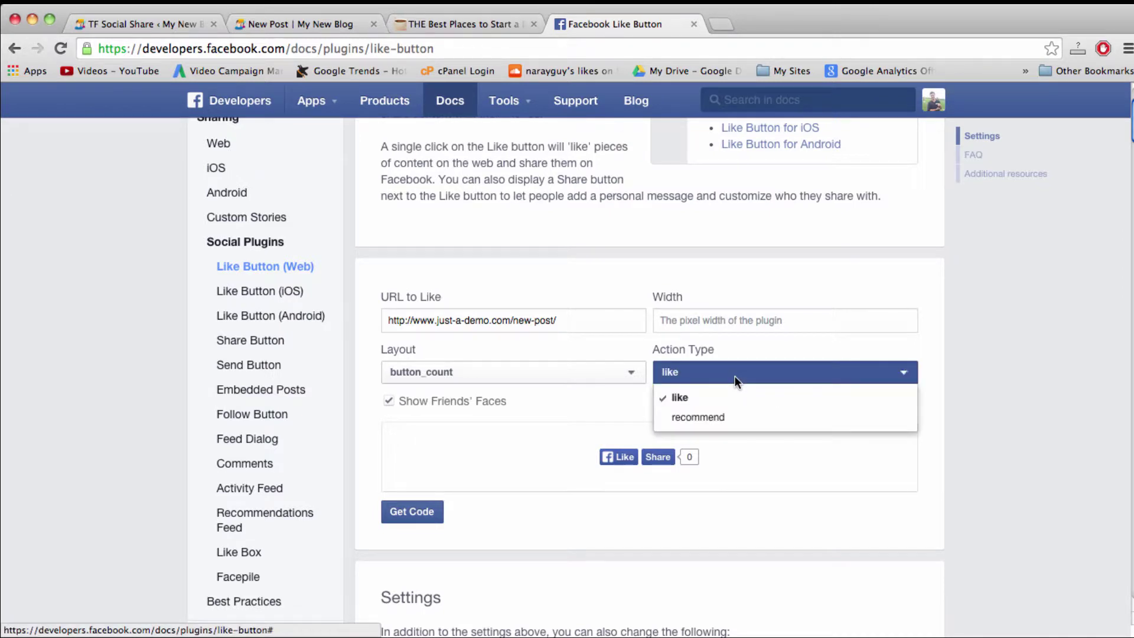
click(735, 420)
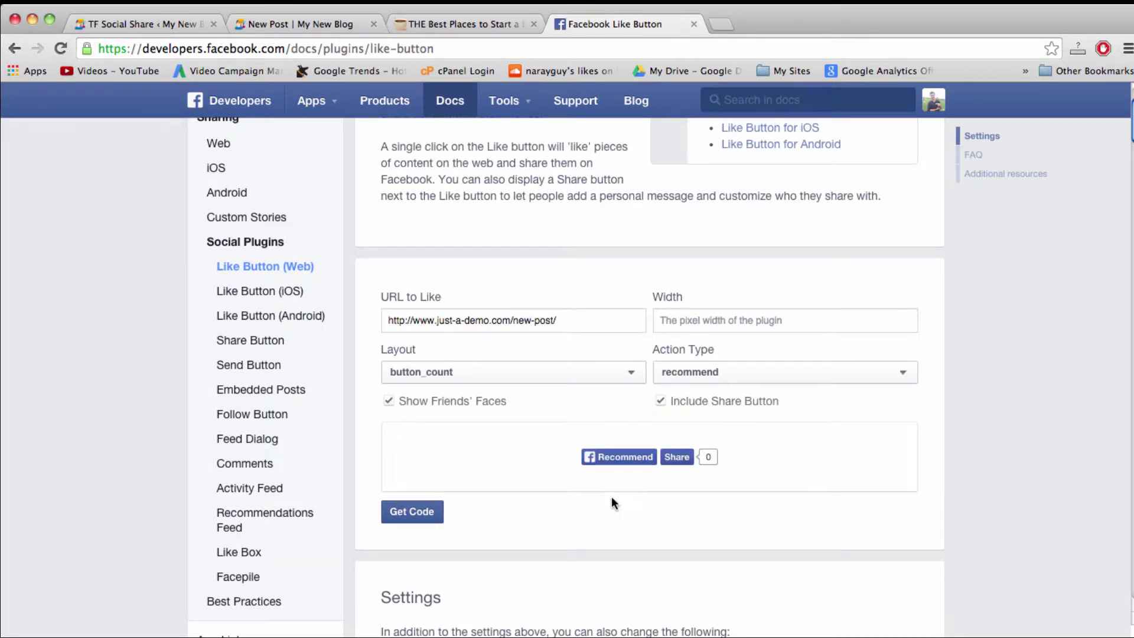
click(423, 512)
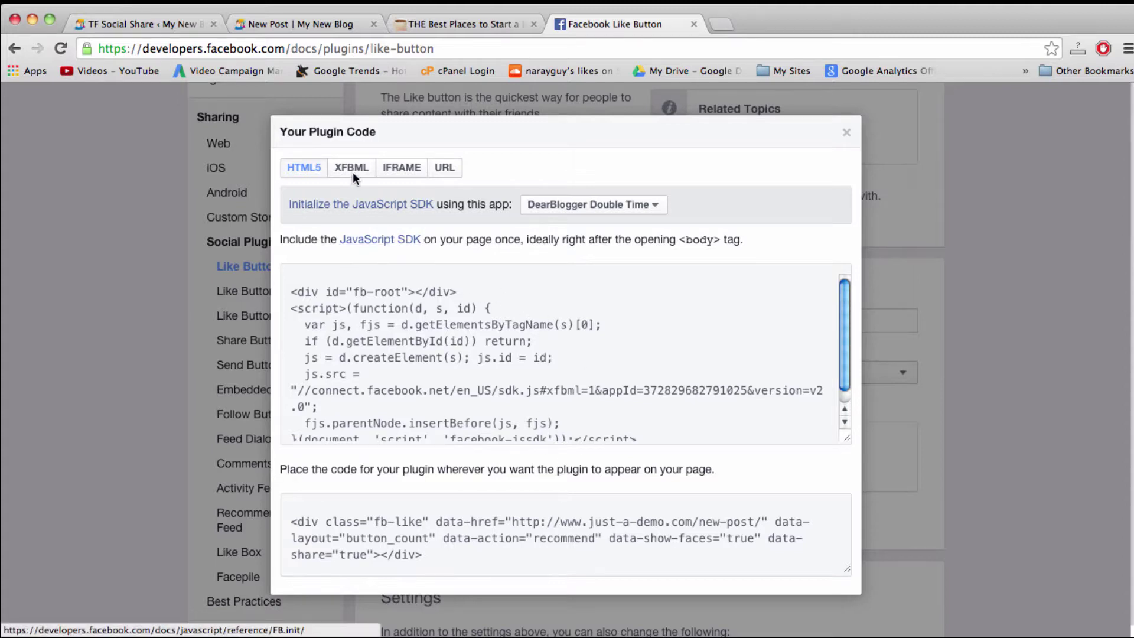
- Copy the IFRAME version of the Facebook button embed code and return to the blog post tab
click(400, 171)
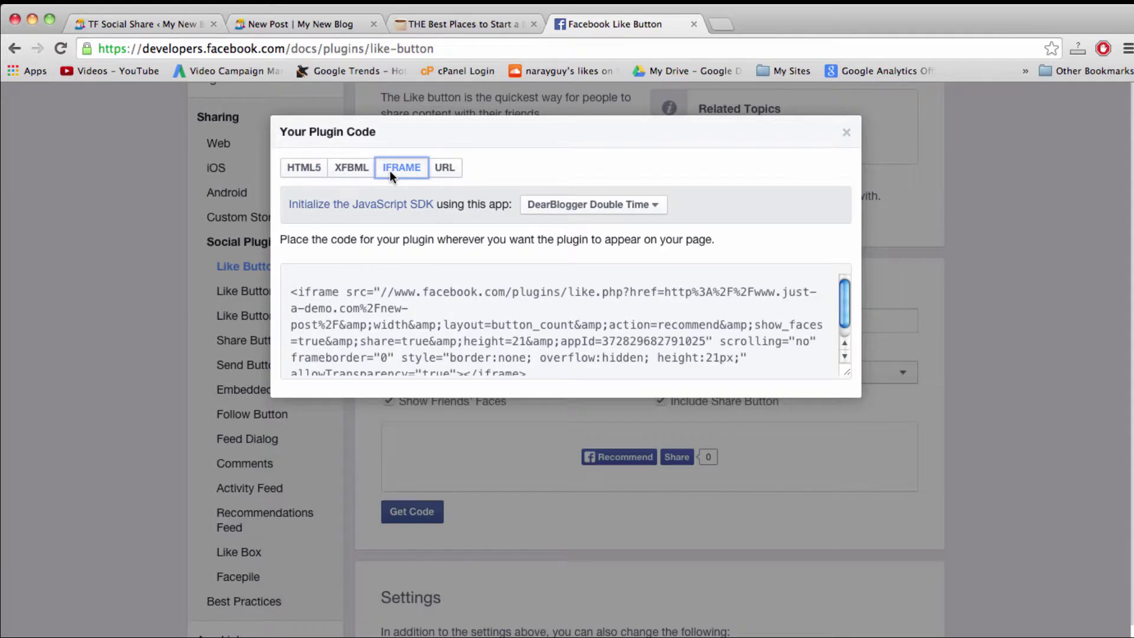
click(407, 346)
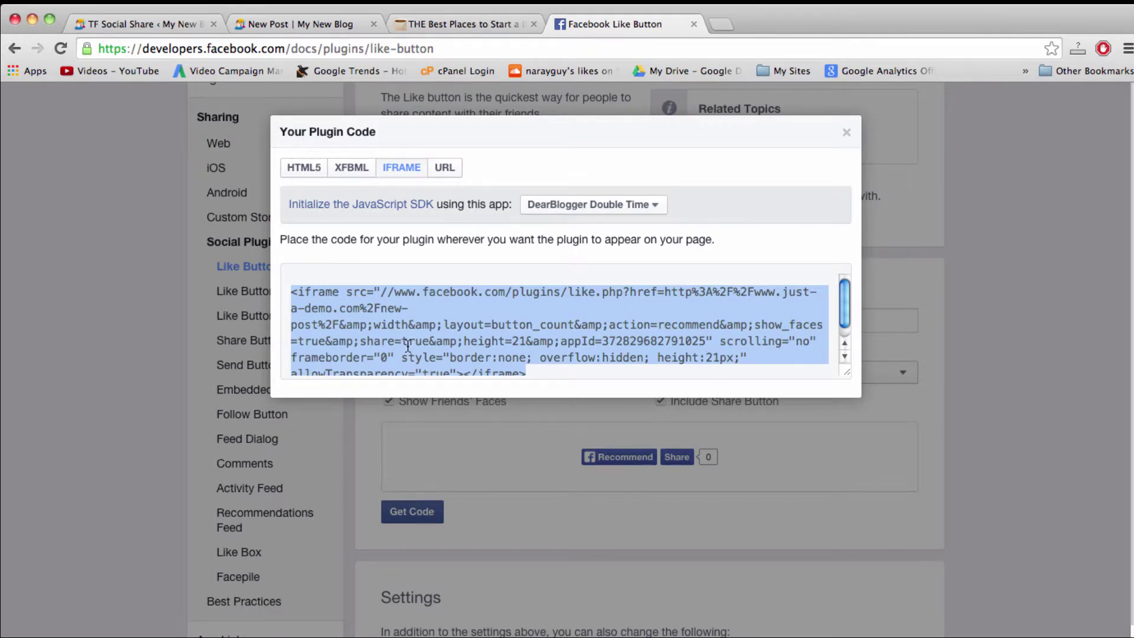
right_click(387, 332)
click(418, 399)
click(278, 24)
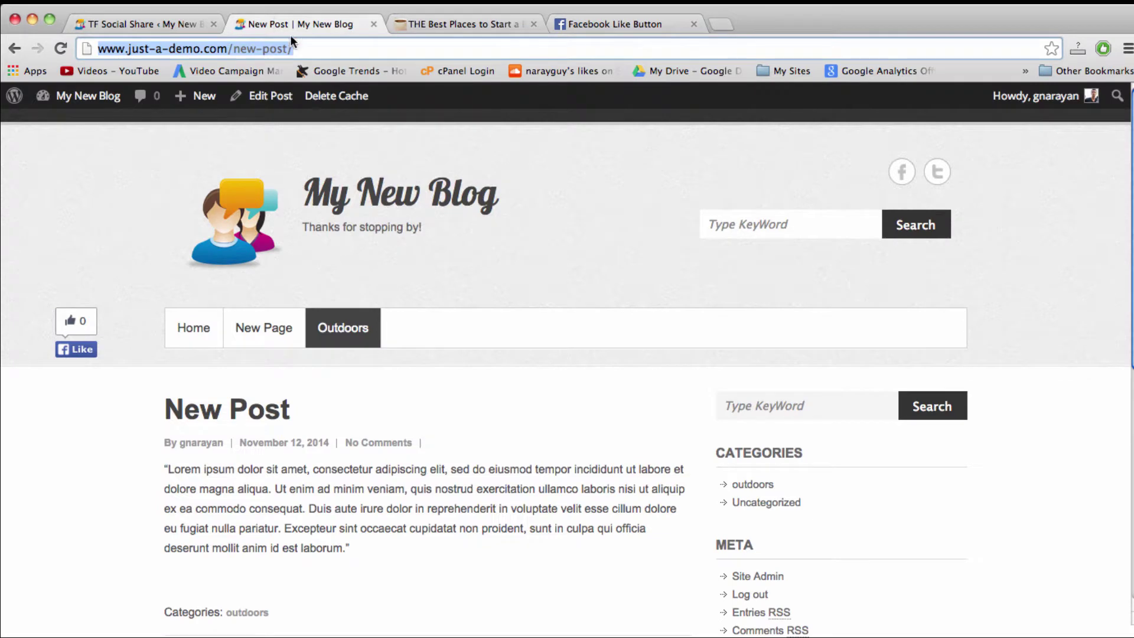
- In the post's Text editor, paste the Facebook iframe code after the first Lorem ipsum paragraph
click(264, 95)
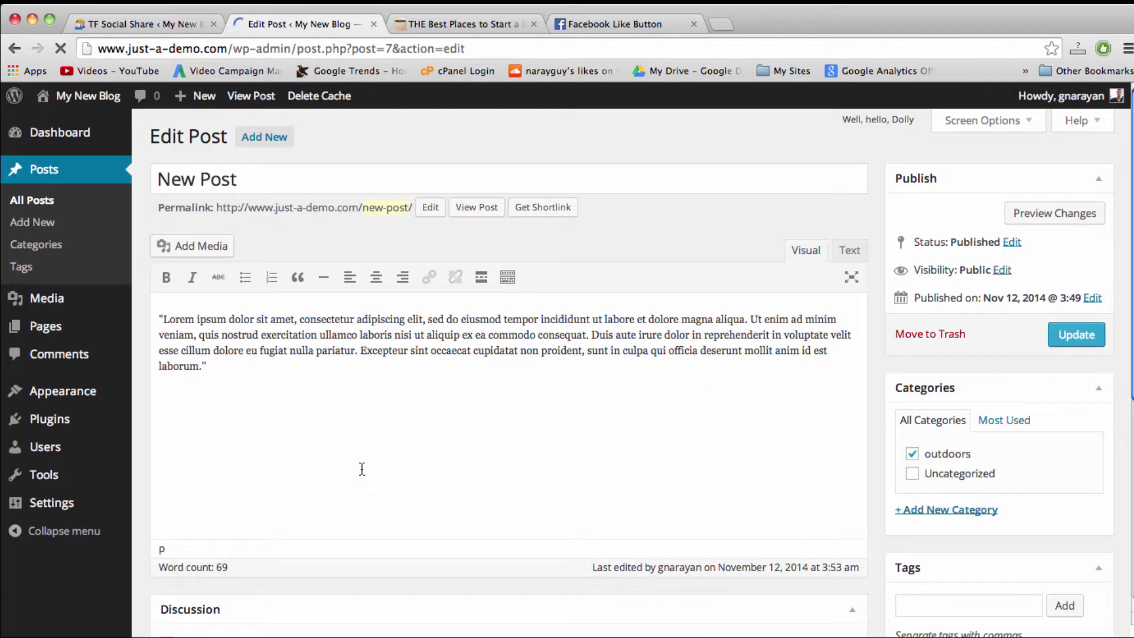
click(449, 381)
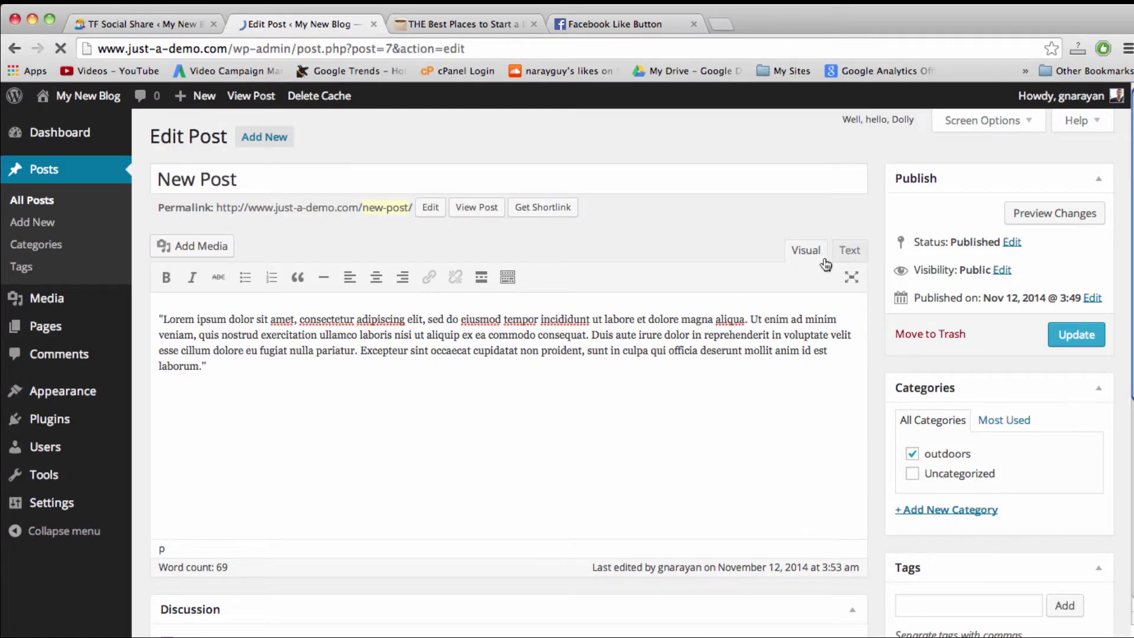
click(850, 252)
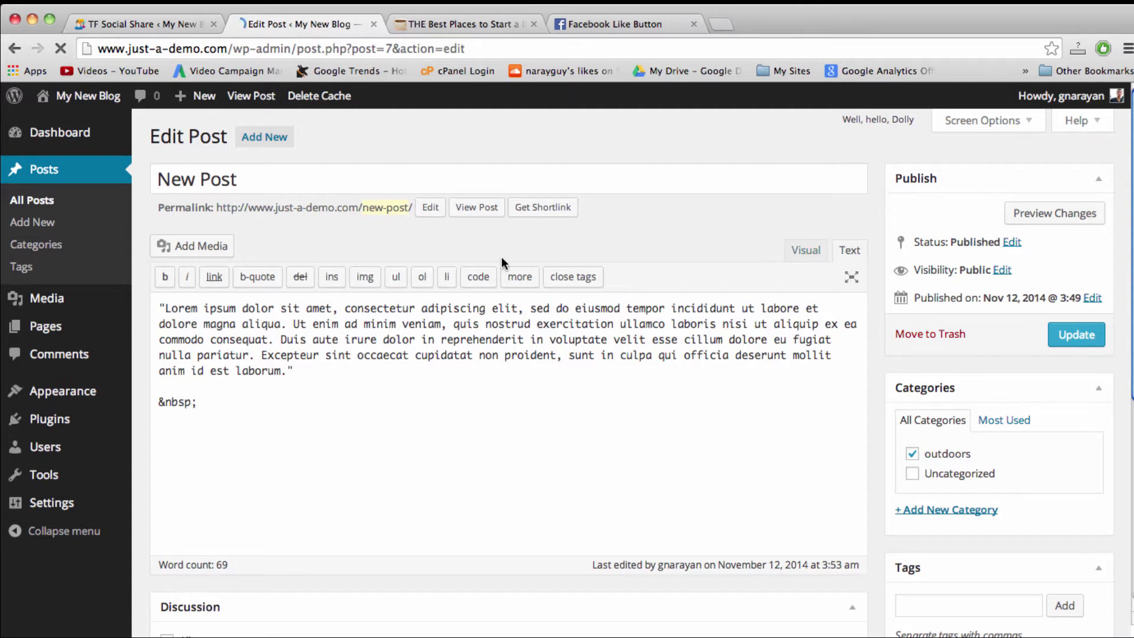
click(310, 374)
key(Return)
key(Return)
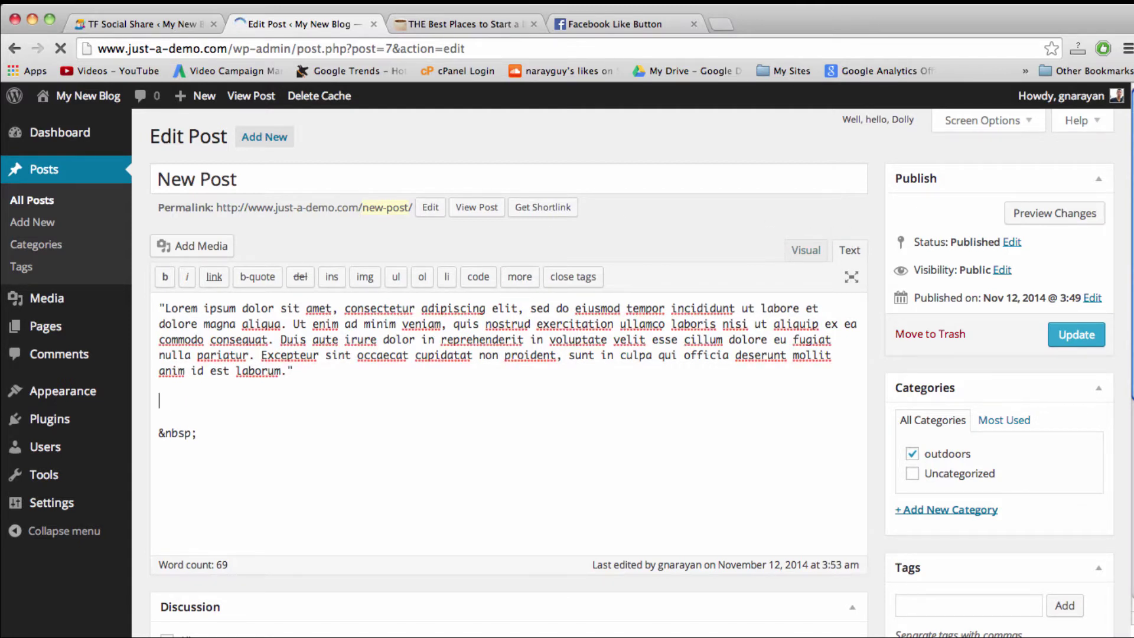
key(super+v)
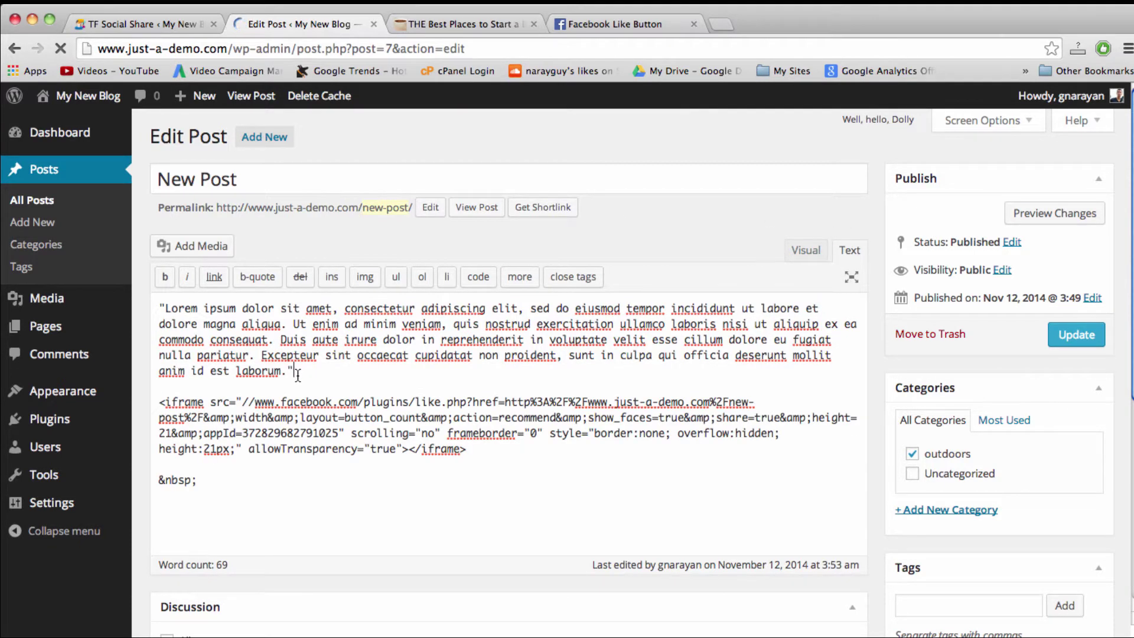
- Repeat the Lorem ipsum paragraph below the iframe, update the post, and view it
drag(294, 373, 152, 310)
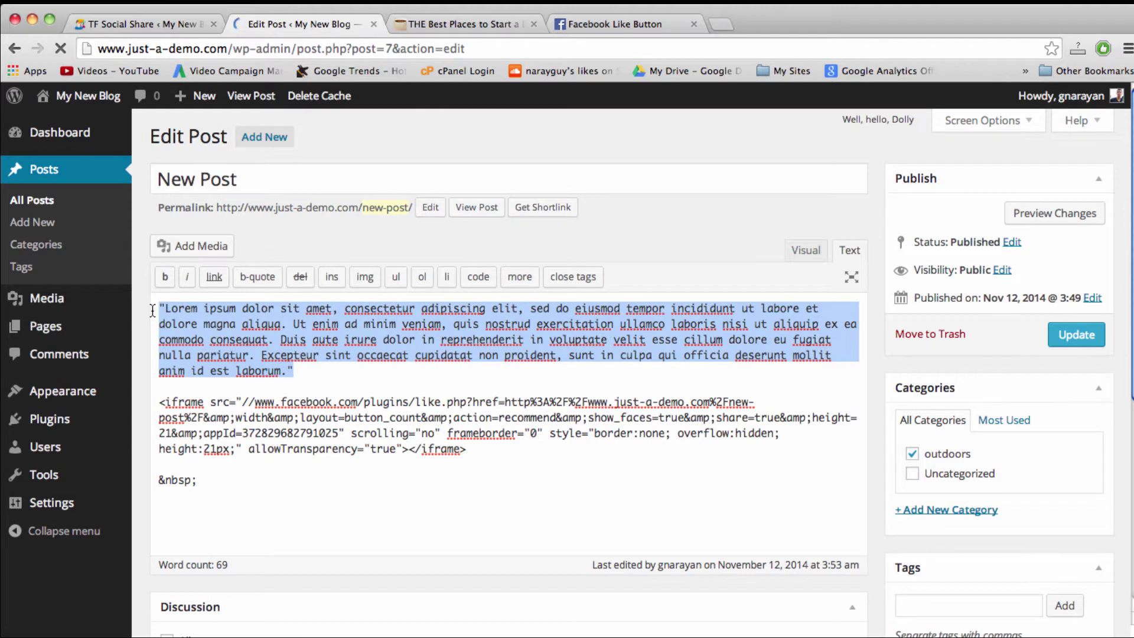
click(500, 462)
key(Return)
key(Return)
key(super+v)
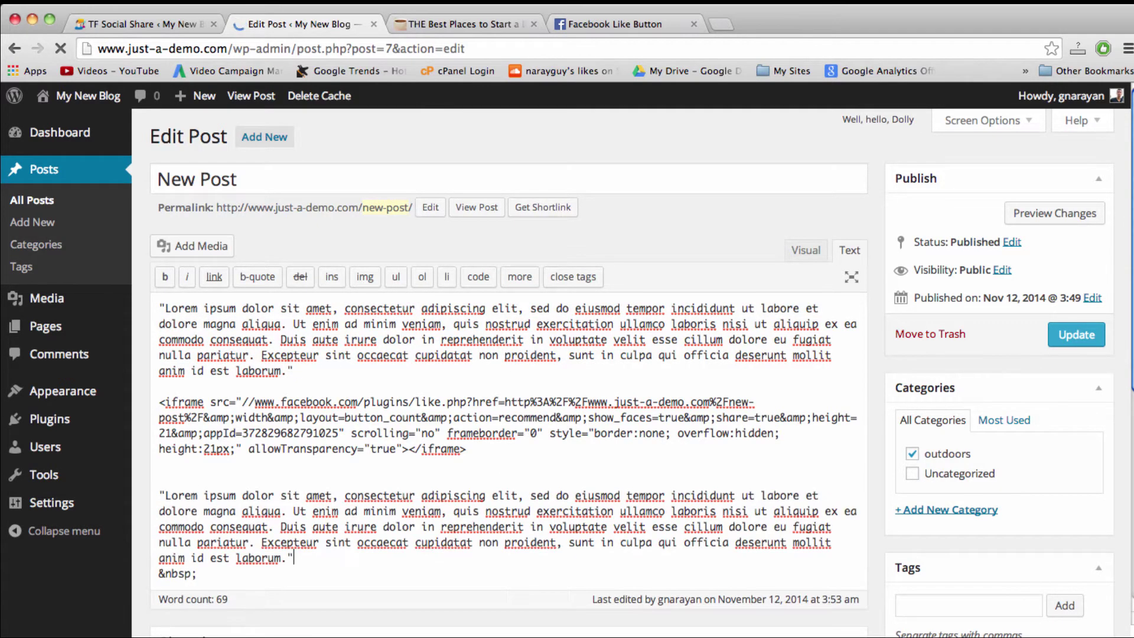
click(383, 484)
key(BackSpace)
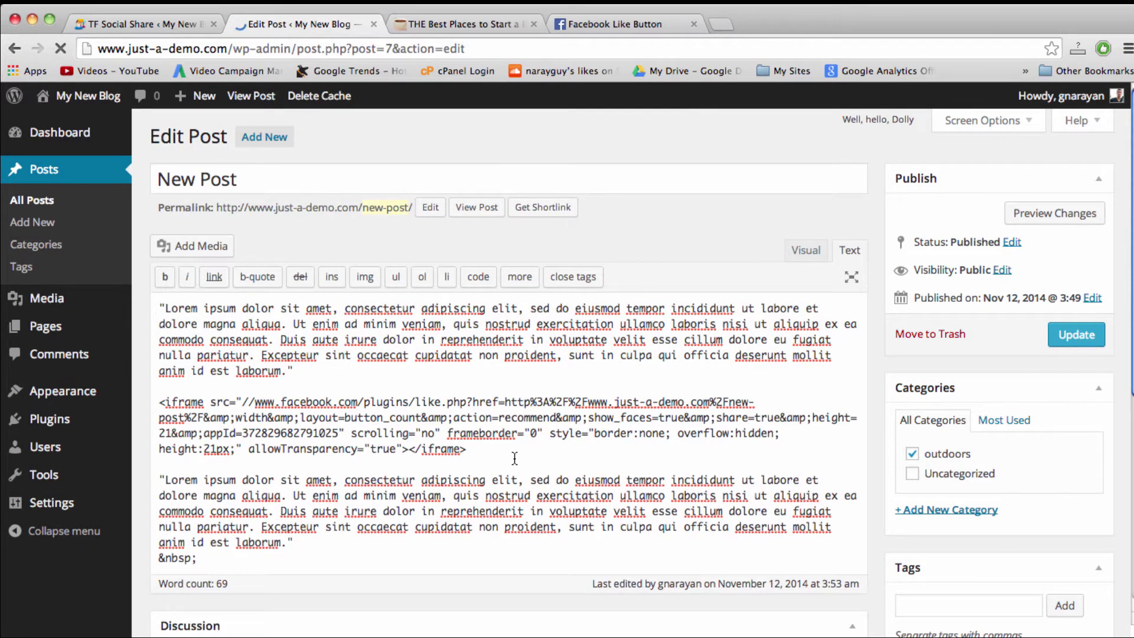
click(1070, 342)
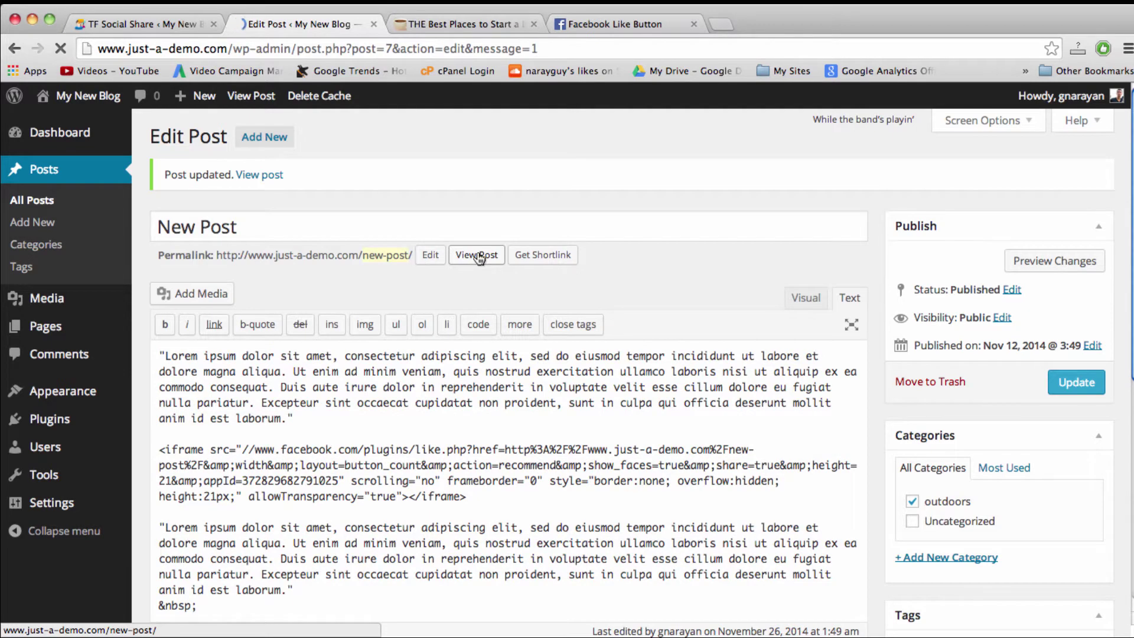
click(477, 255)
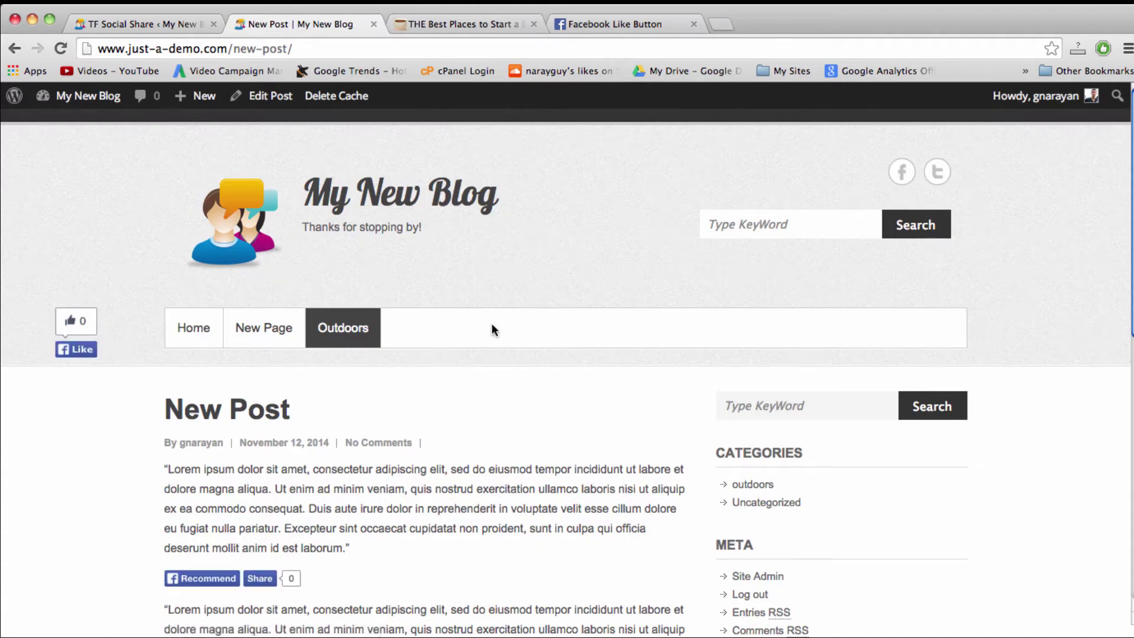
- Scroll to the inline Recommend/Share buttons and like the post with the floating Facebook Like button
scroll(491, 324, down, 3)
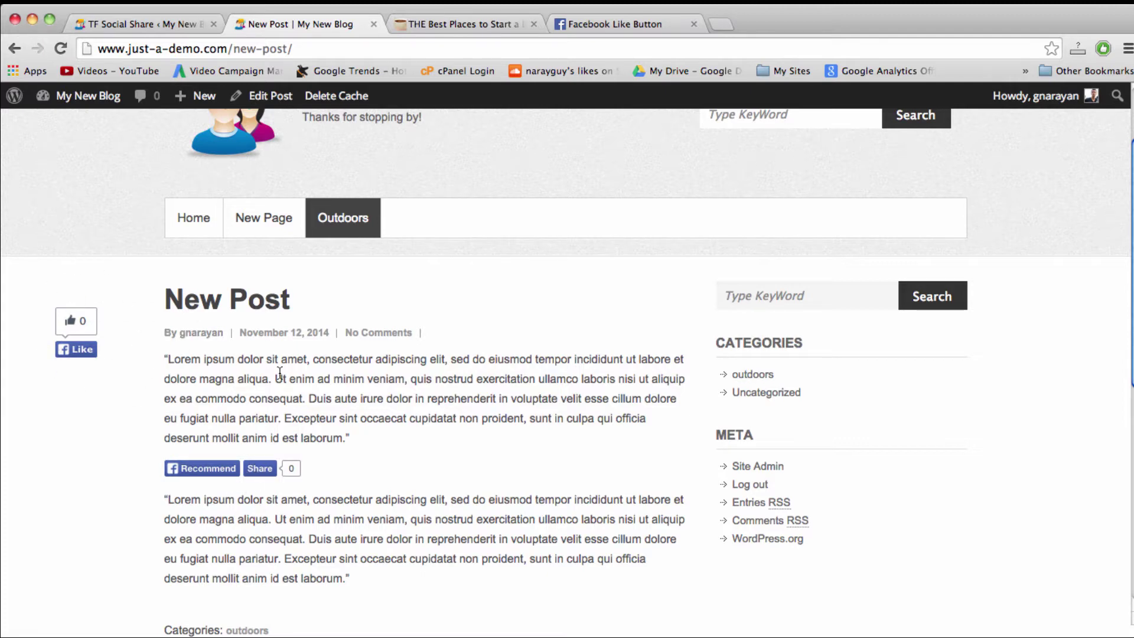
scroll(632, 422, down, 1)
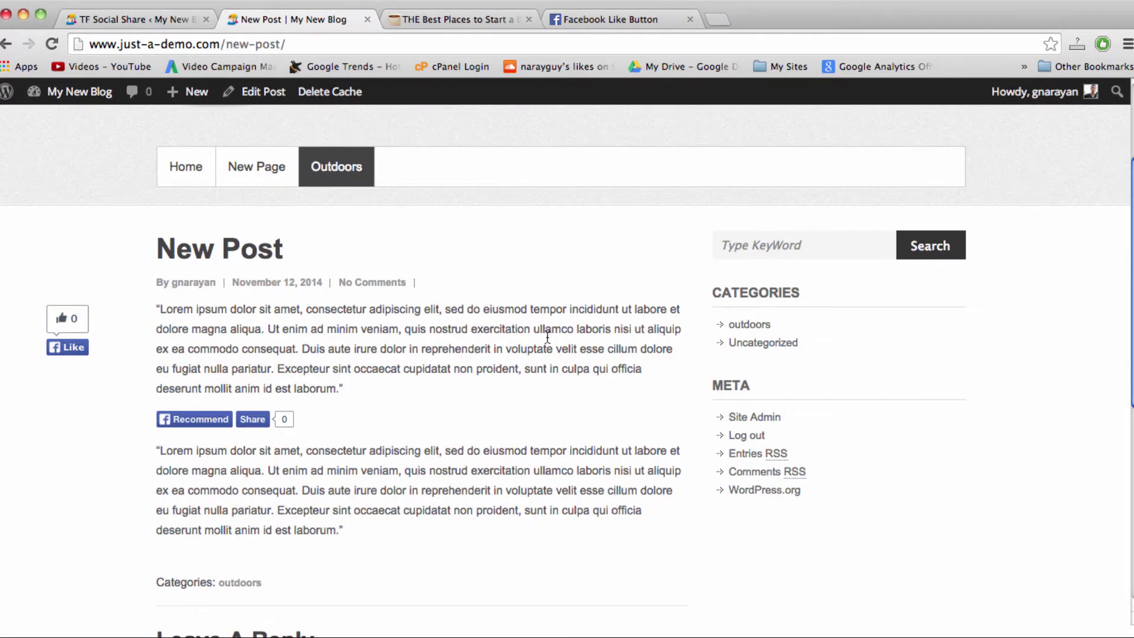
click(614, 18)
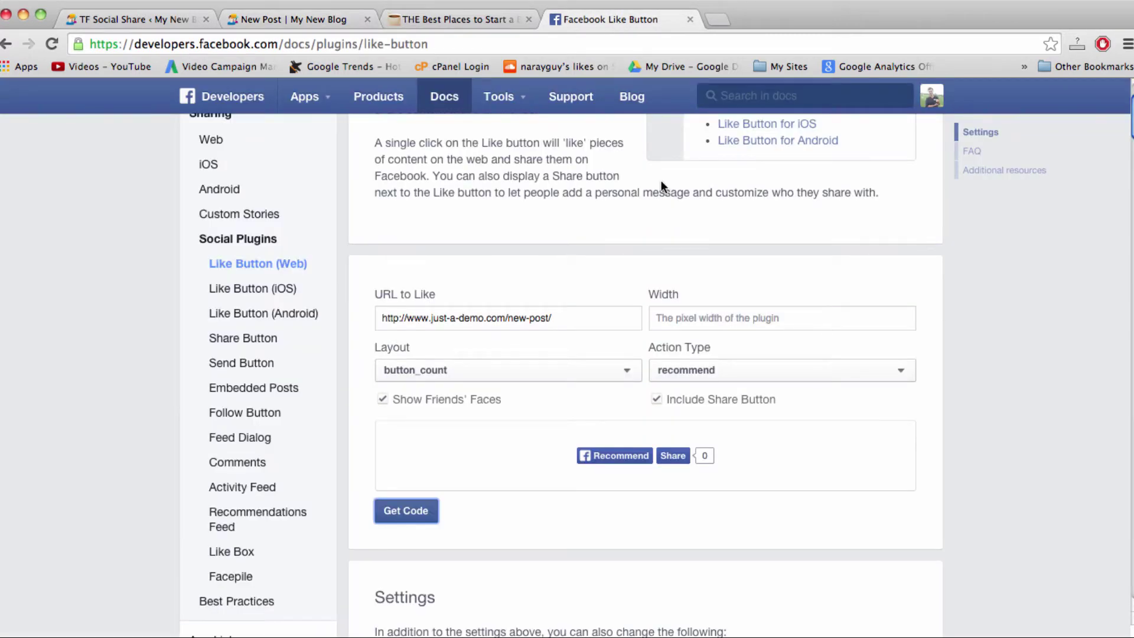
click(285, 24)
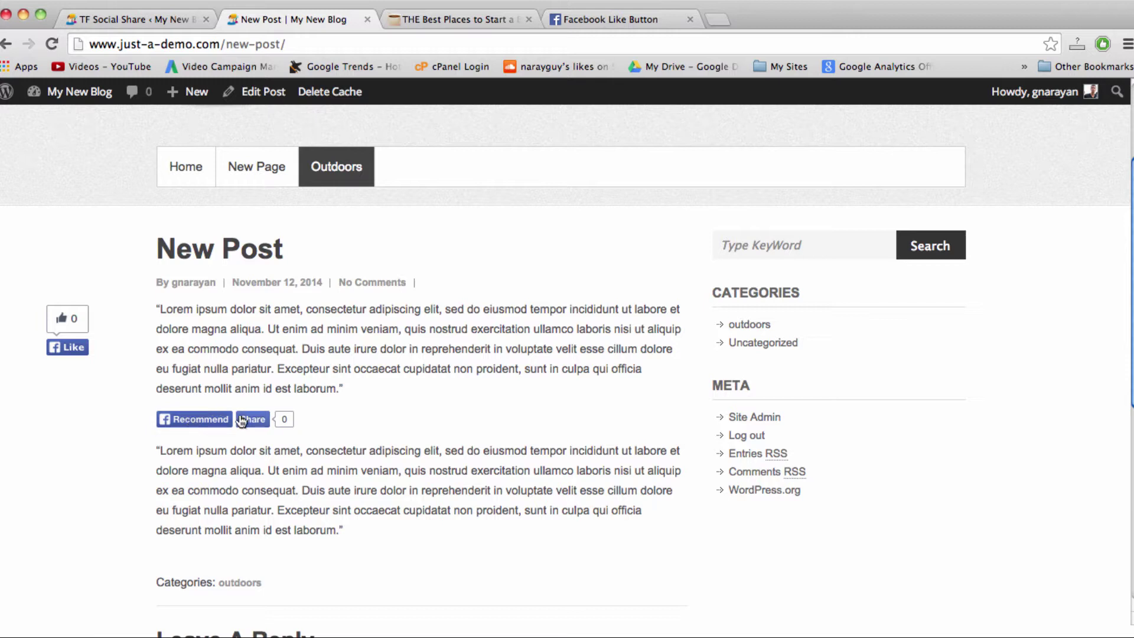
click(57, 349)
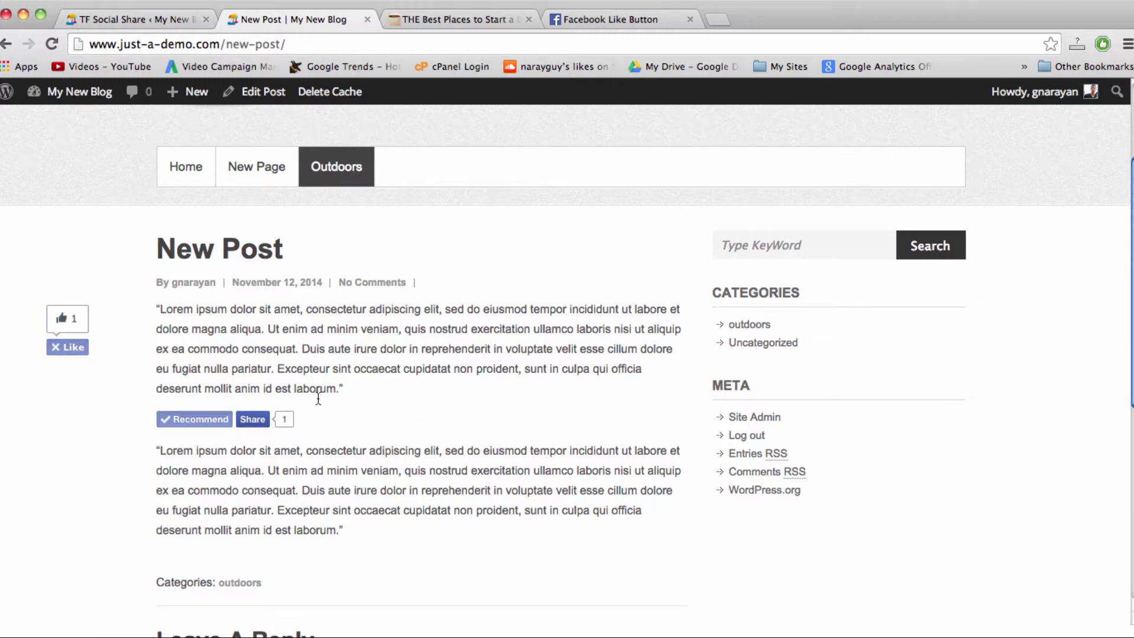
- Highlight words like occaecat, cupidatat, sed, eiusmod, exercitation and reprehenderit in the Lorem ipsum paragraphs
scroll(750, 381, up, 3)
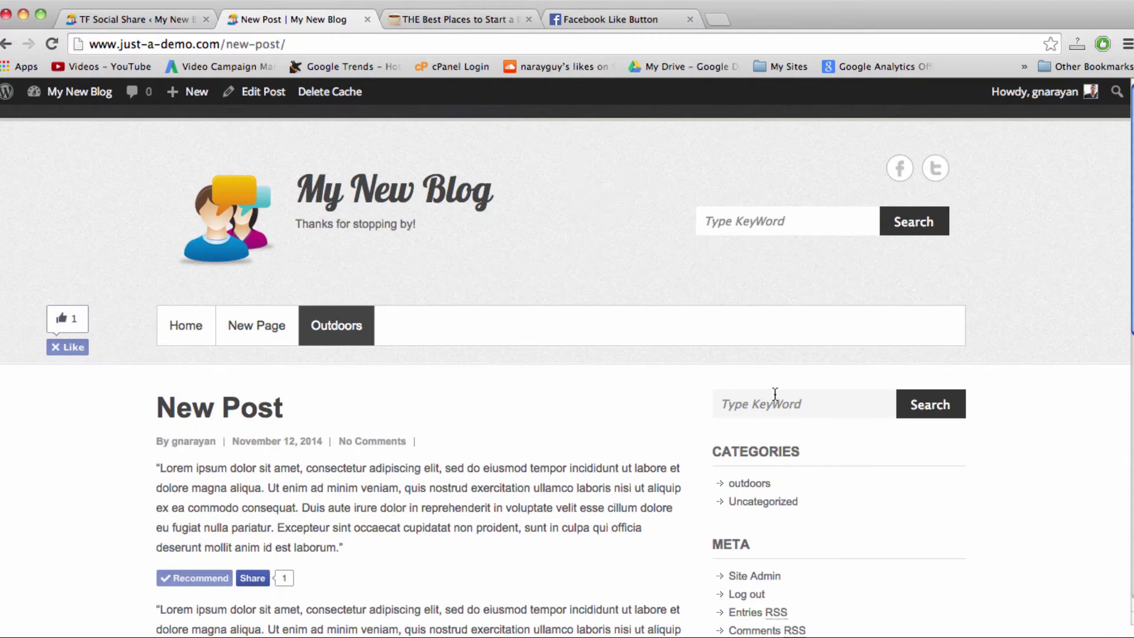
click(749, 216)
scroll(581, 426, down, 3)
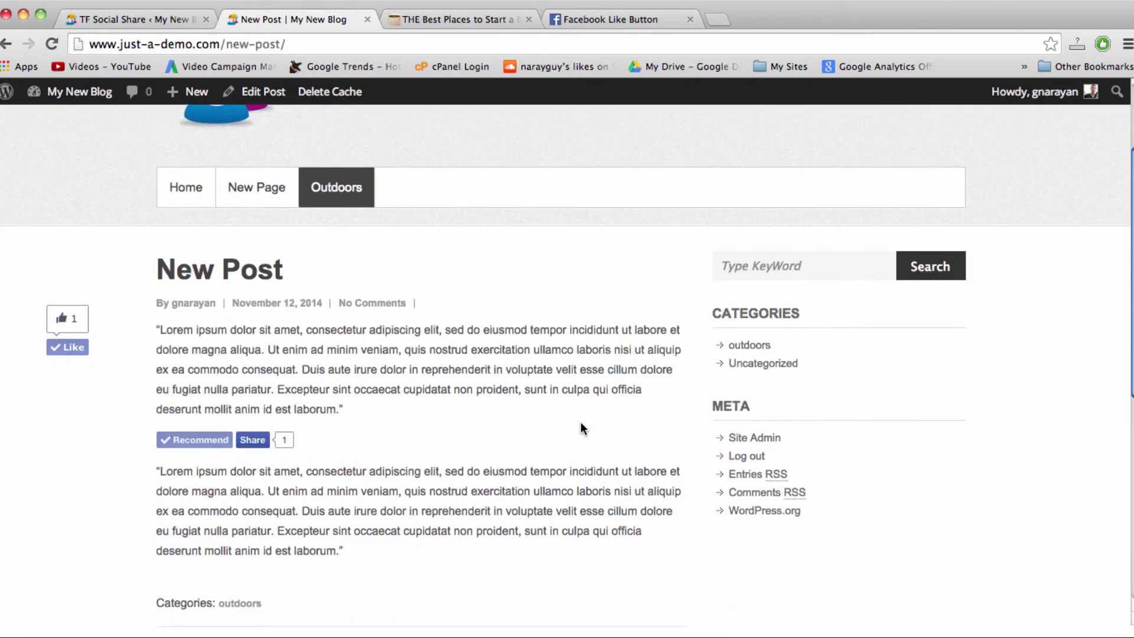
double_click(374, 392)
double_click(438, 391)
click(455, 373)
double_click(459, 473)
double_click(494, 473)
double_click(495, 492)
double_click(473, 511)
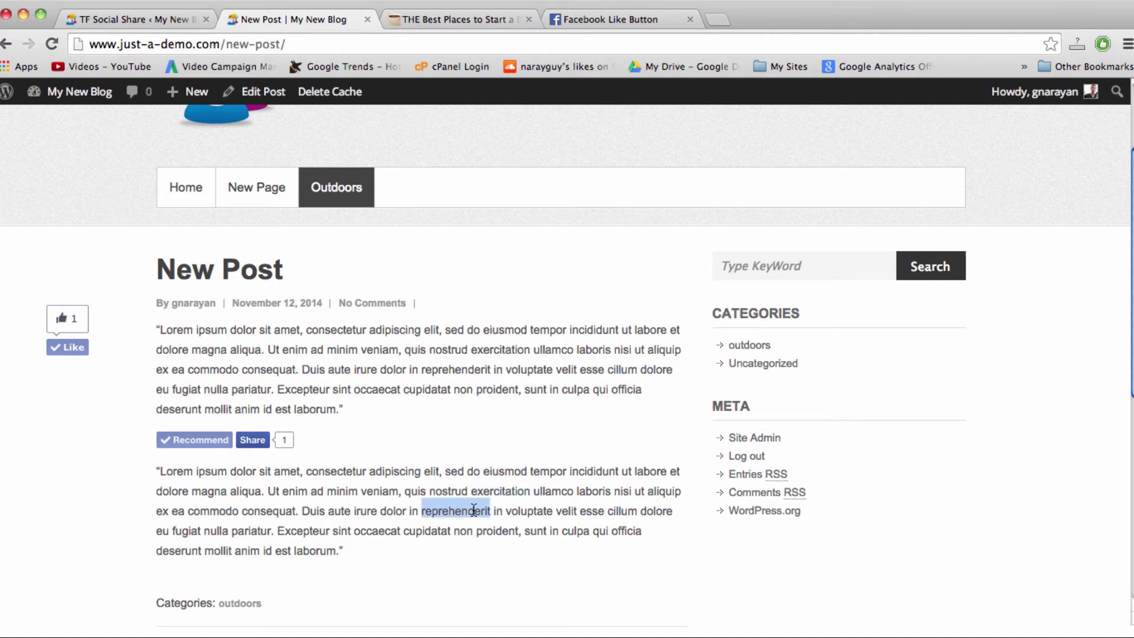
click(441, 495)
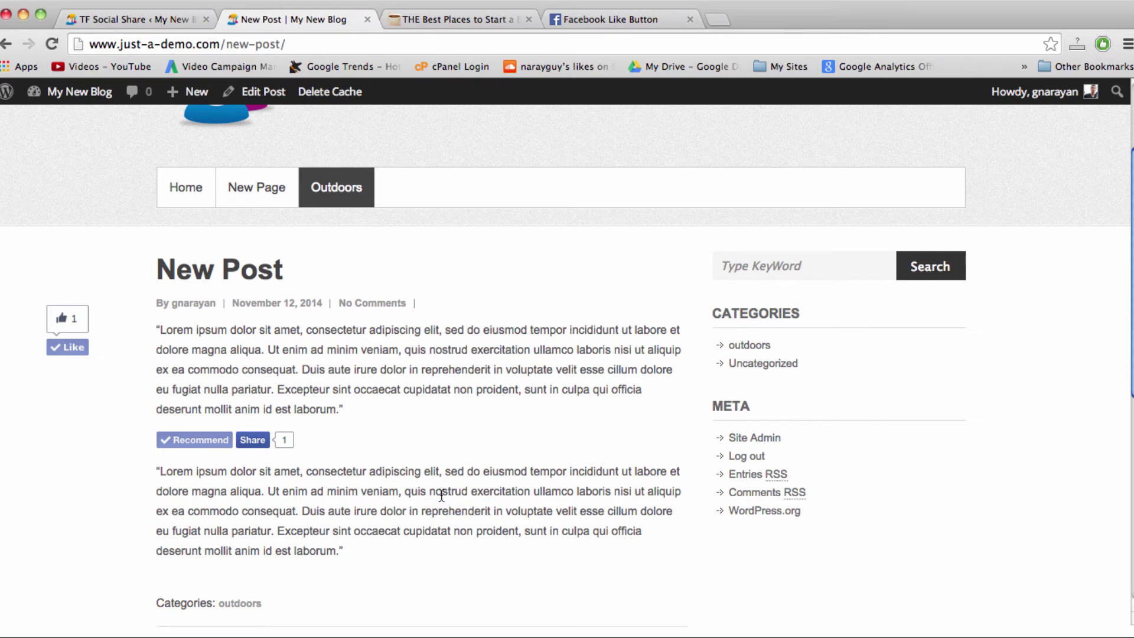